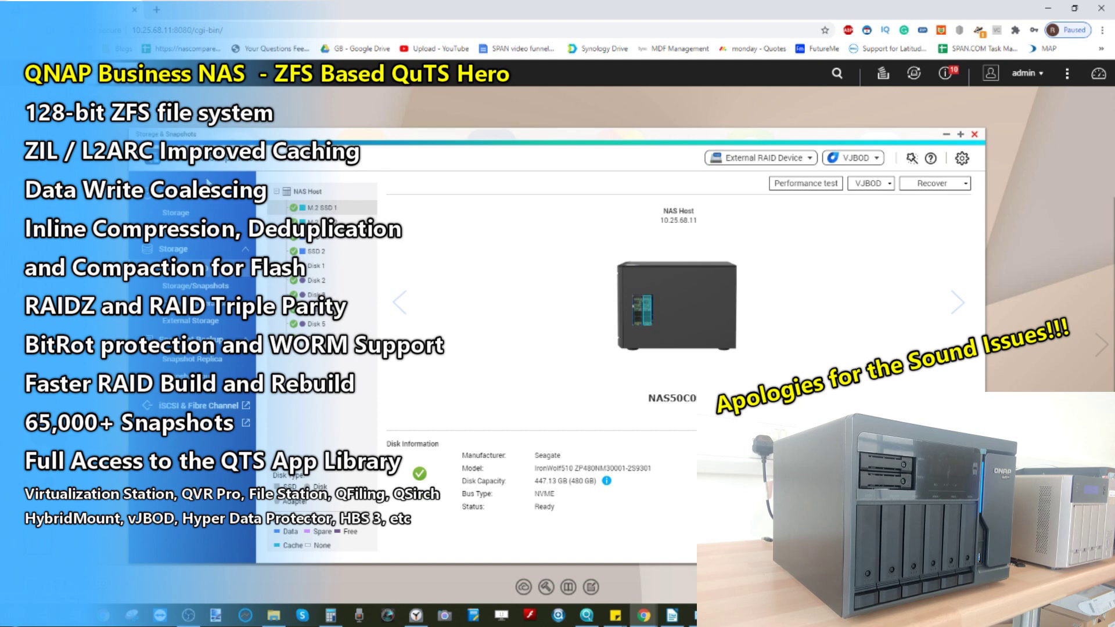
Leave the disk overview for the storage pool list showing the 80.00 GB SATA-SSD thin share
{"action": "mouse_move", "coordinate": [296, 292]}
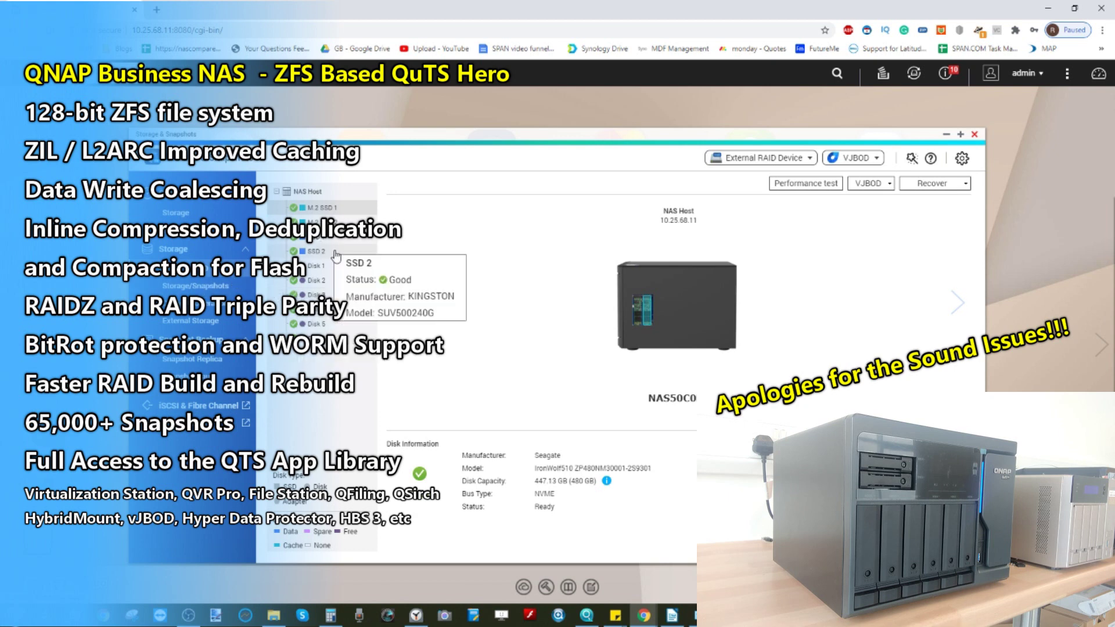
{"action": "mouse_move", "coordinate": [341, 289]}
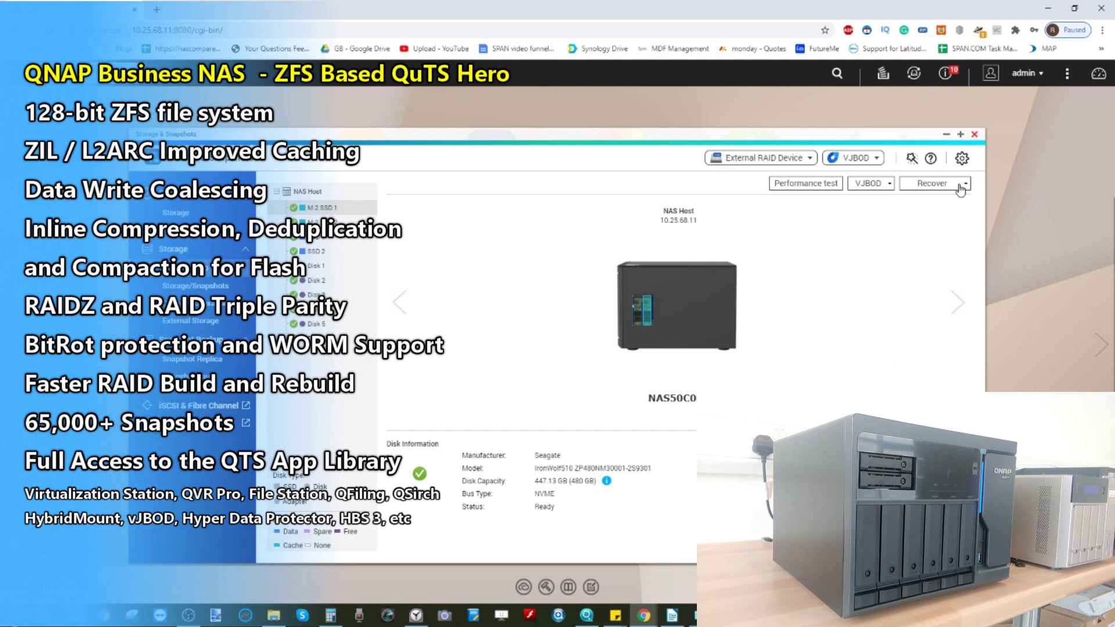
{"action": "mouse_move", "coordinate": [319, 267]}
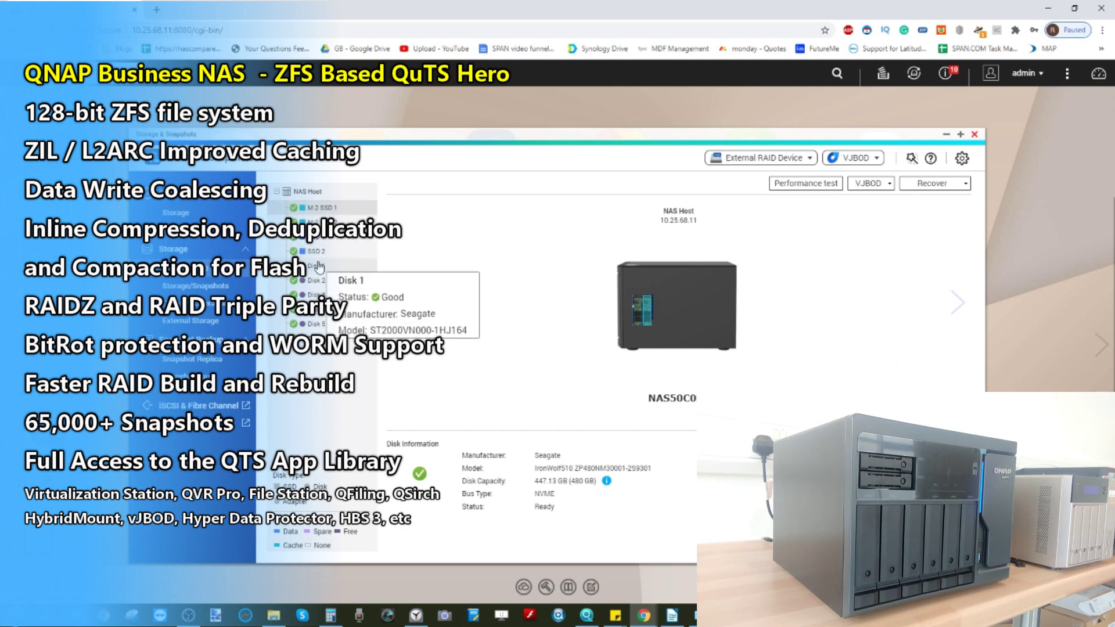
{"action": "left_click", "coordinate": [219, 292]}
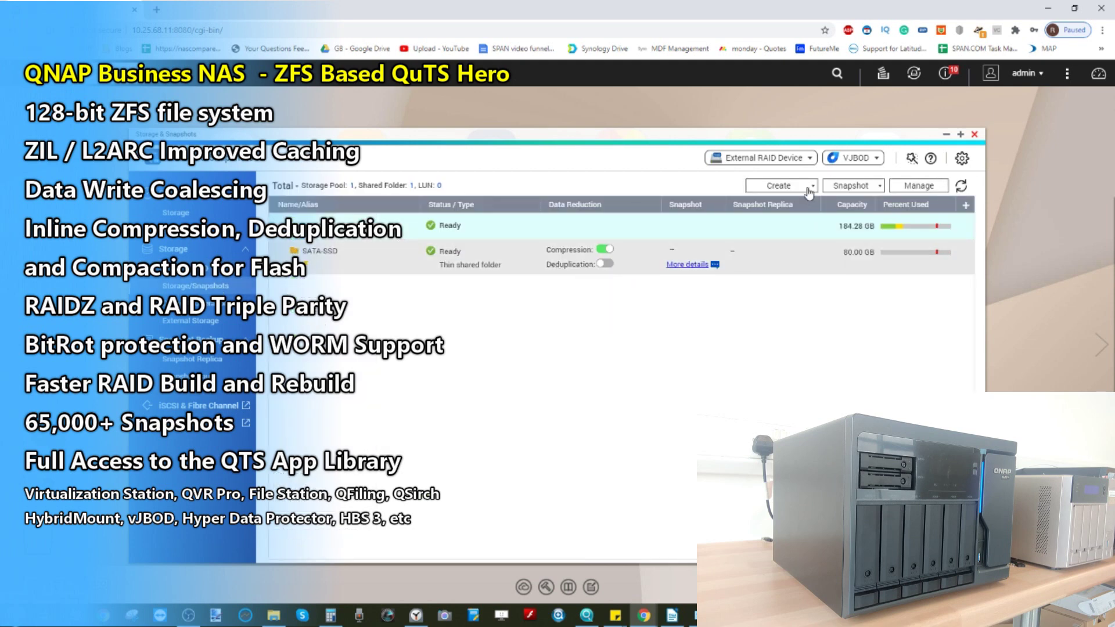
{"action": "left_click", "coordinate": [182, 270]}
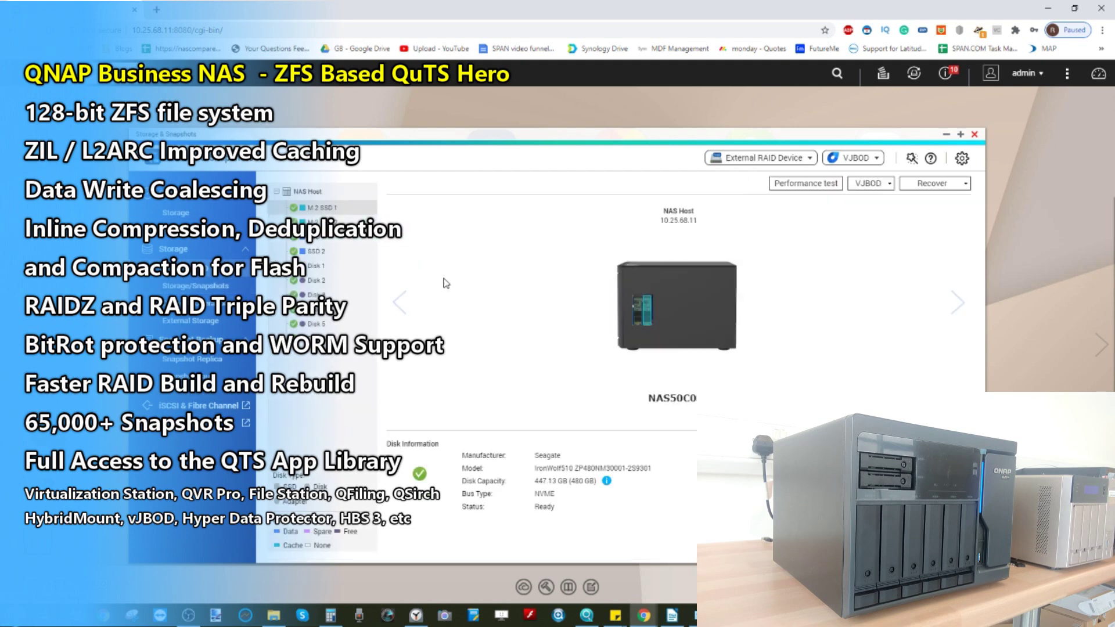
{"action": "left_click", "coordinate": [324, 267]}
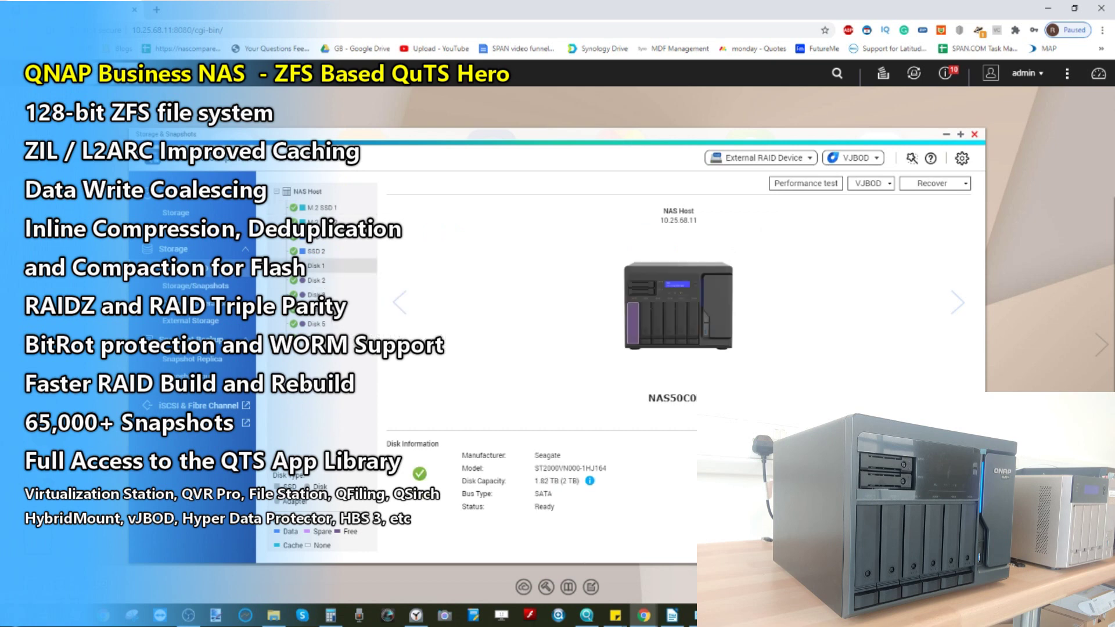
{"action": "left_click", "coordinate": [645, 328]}
{"action": "left_click", "coordinate": [678, 329]}
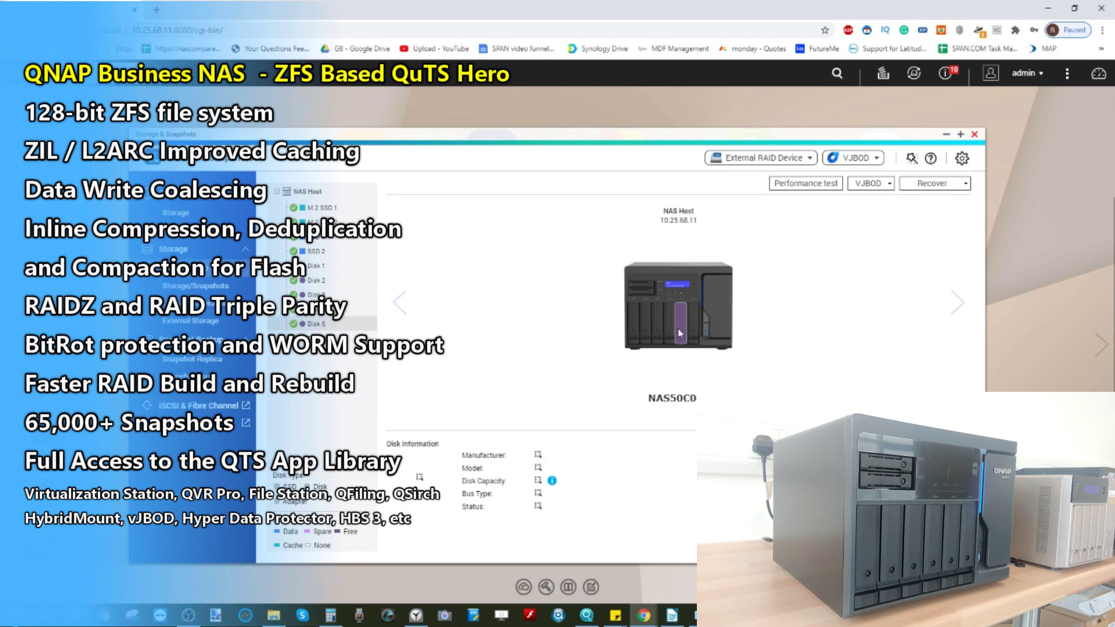
{"action": "left_click", "coordinate": [691, 329]}
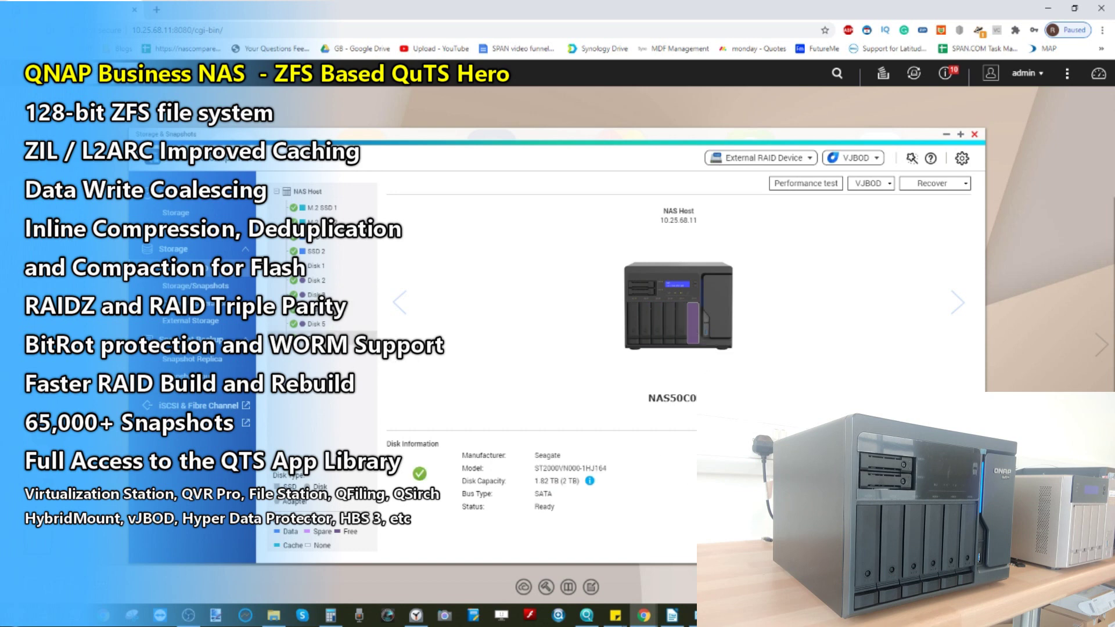
{"action": "left_click", "coordinate": [703, 311]}
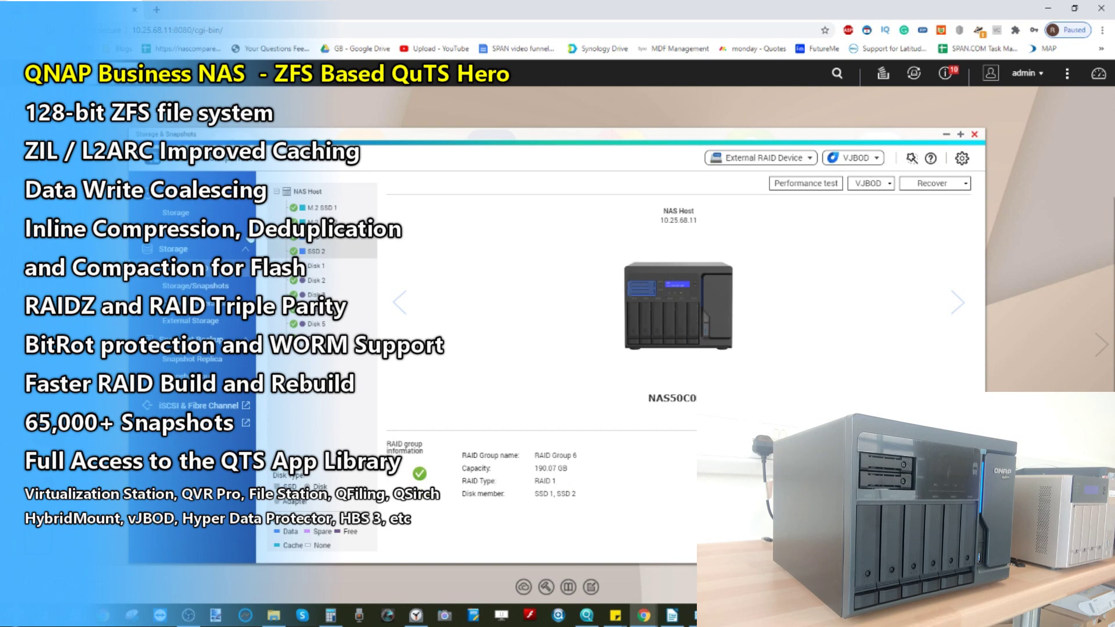
{"action": "left_click", "coordinate": [223, 290]}
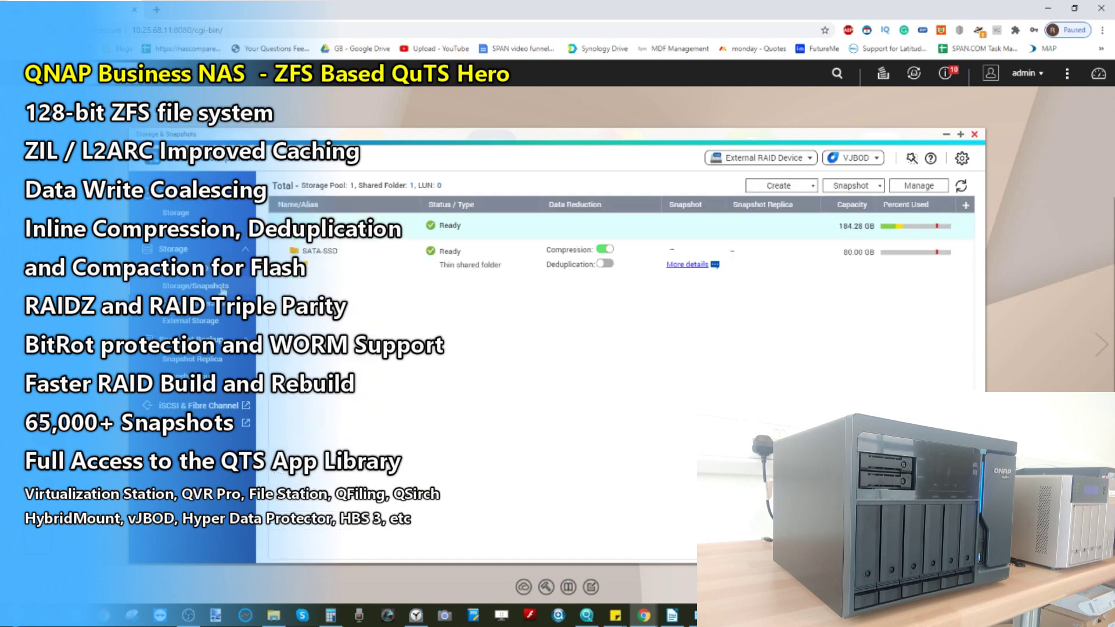
Start a new storage pool using Disks 1–5 as RAID 5, about 6.88 TB available
{"action": "left_click", "coordinate": [779, 187]}
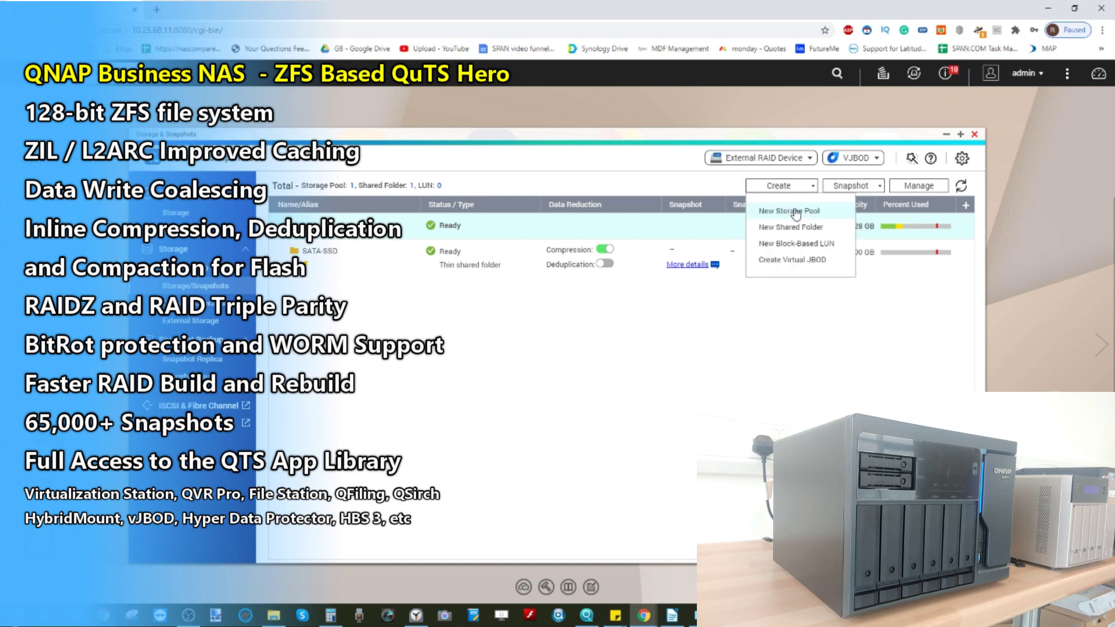
{"action": "left_click", "coordinate": [790, 212]}
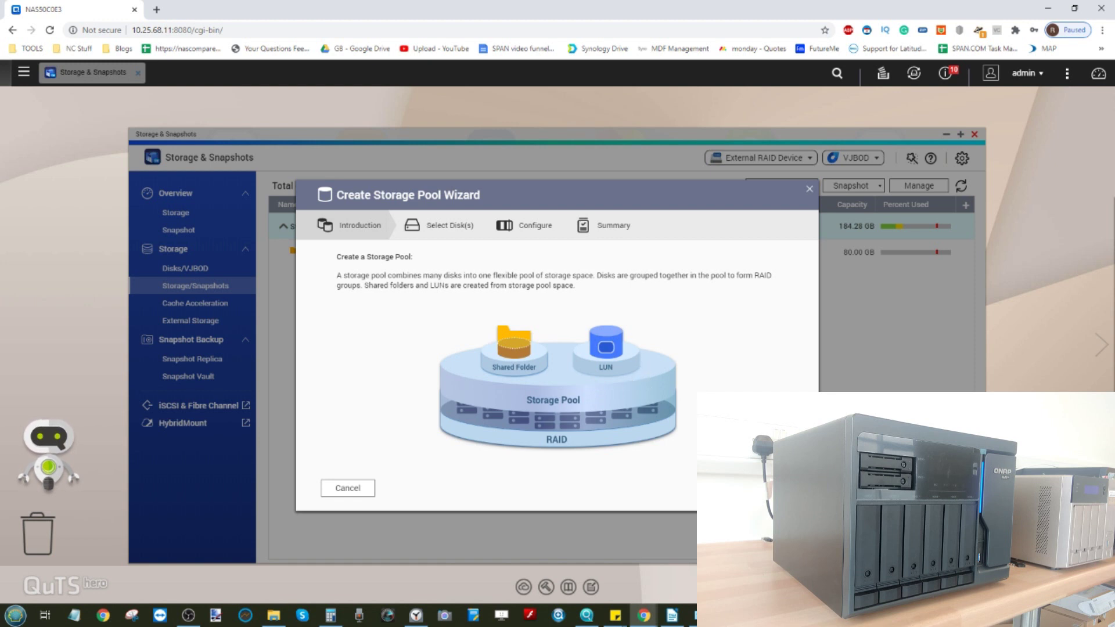
{"action": "left_click", "coordinate": [784, 488]}
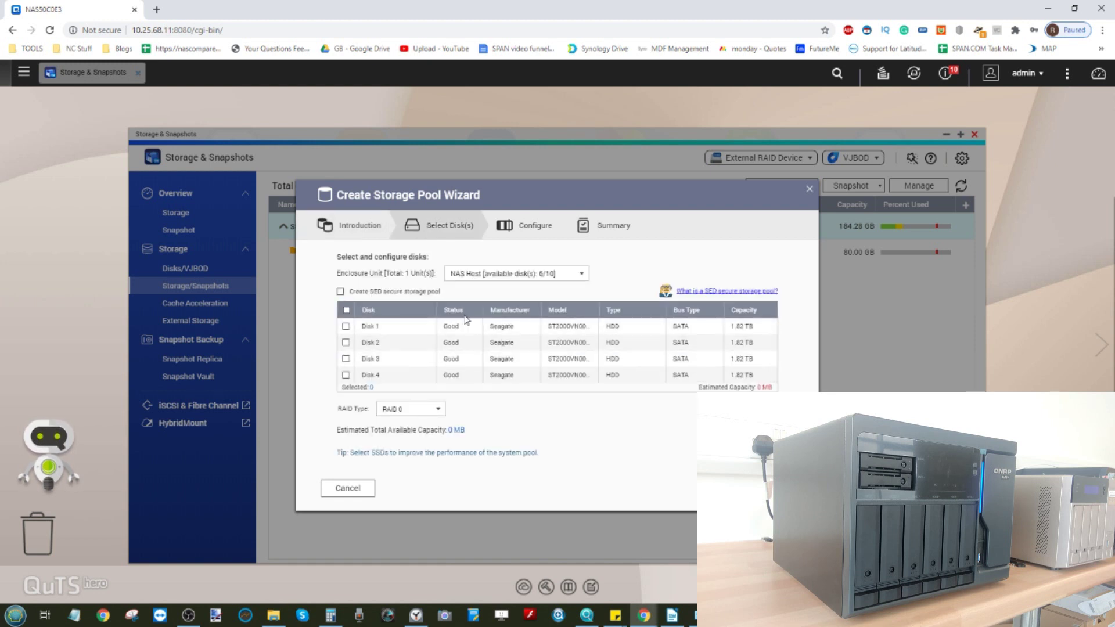
{"action": "left_click", "coordinate": [347, 310]}
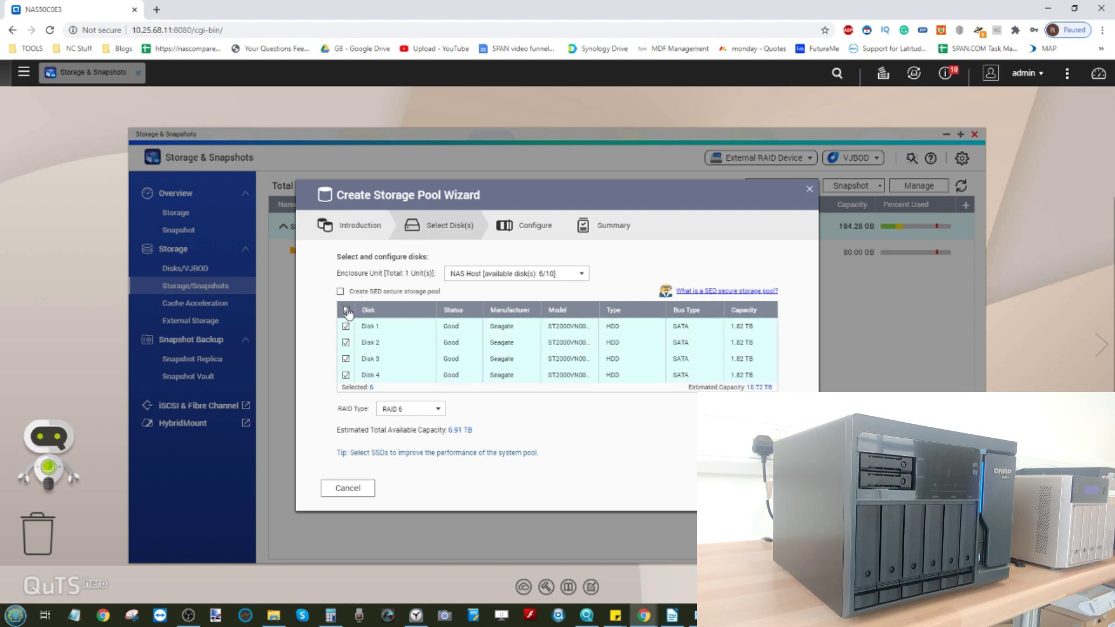
{"action": "scroll", "coordinate": [346, 355], "scroll_direction": "down", "scroll_amount": 2}
{"action": "left_click", "coordinate": [346, 374]}
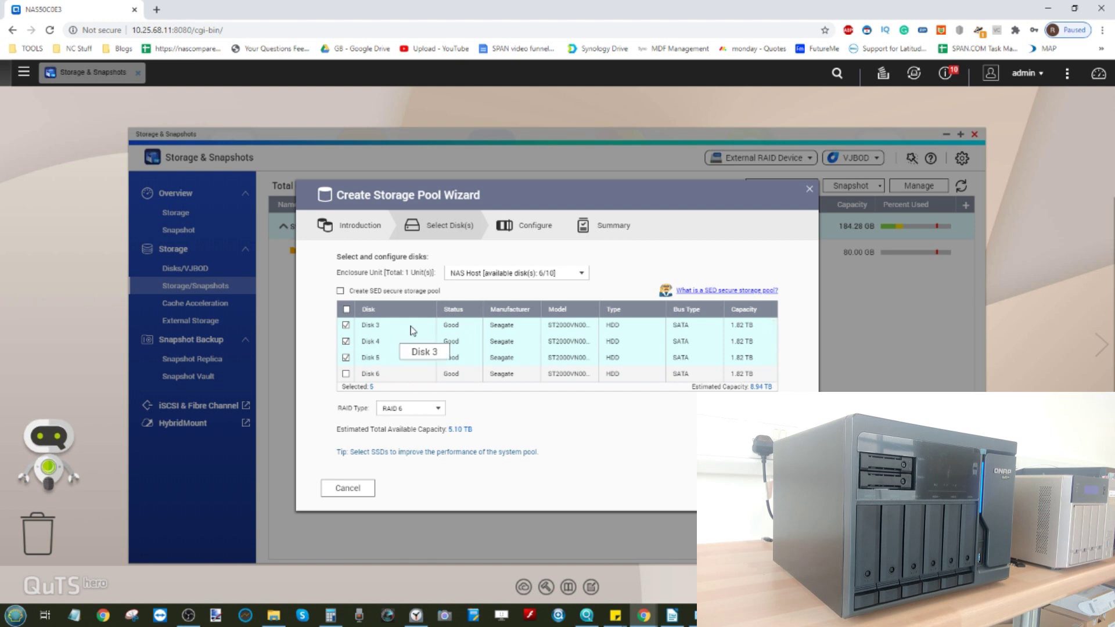
{"action": "left_click", "coordinate": [406, 409]}
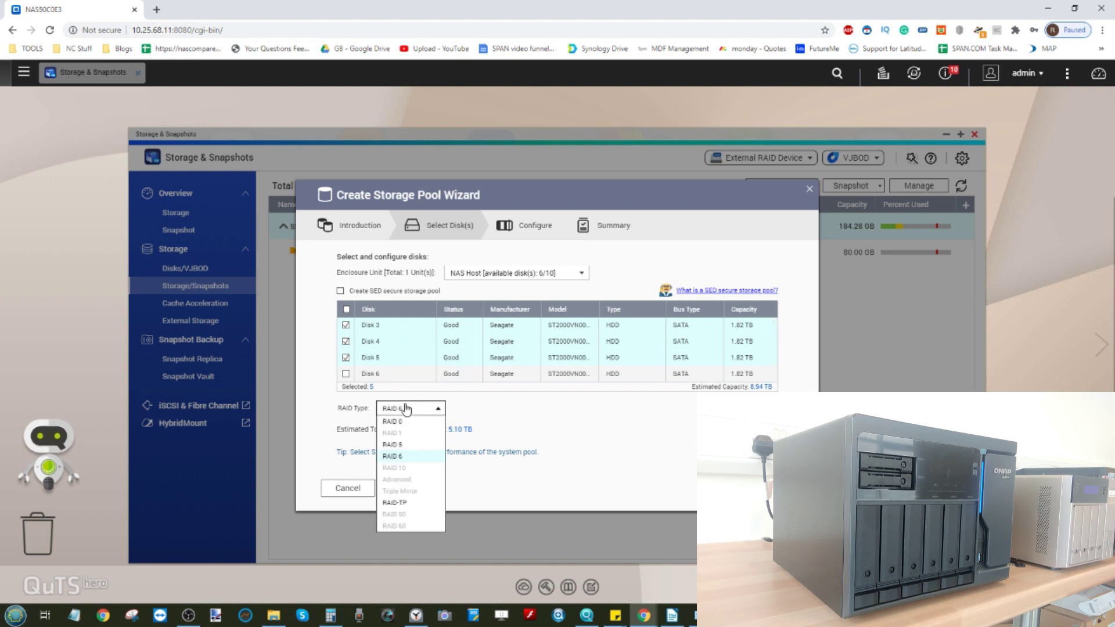
{"action": "left_click", "coordinate": [401, 445]}
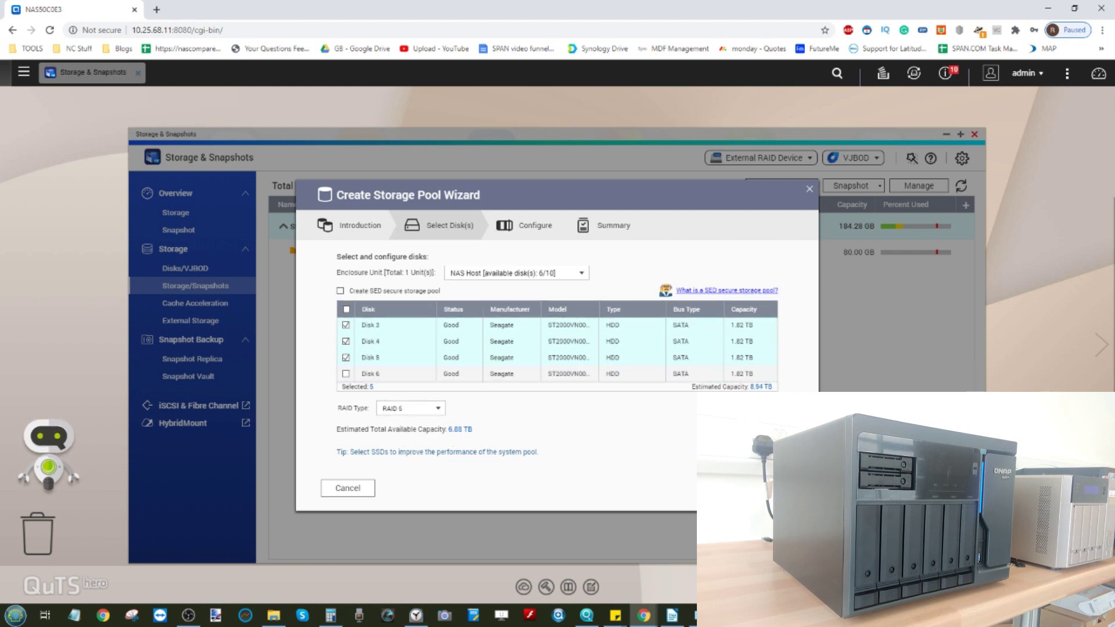
Skip the SSD prompt, disable over-provisioning, and create the RAID 5 pool, approving the disk erase
{"action": "left_click", "coordinate": [784, 488]}
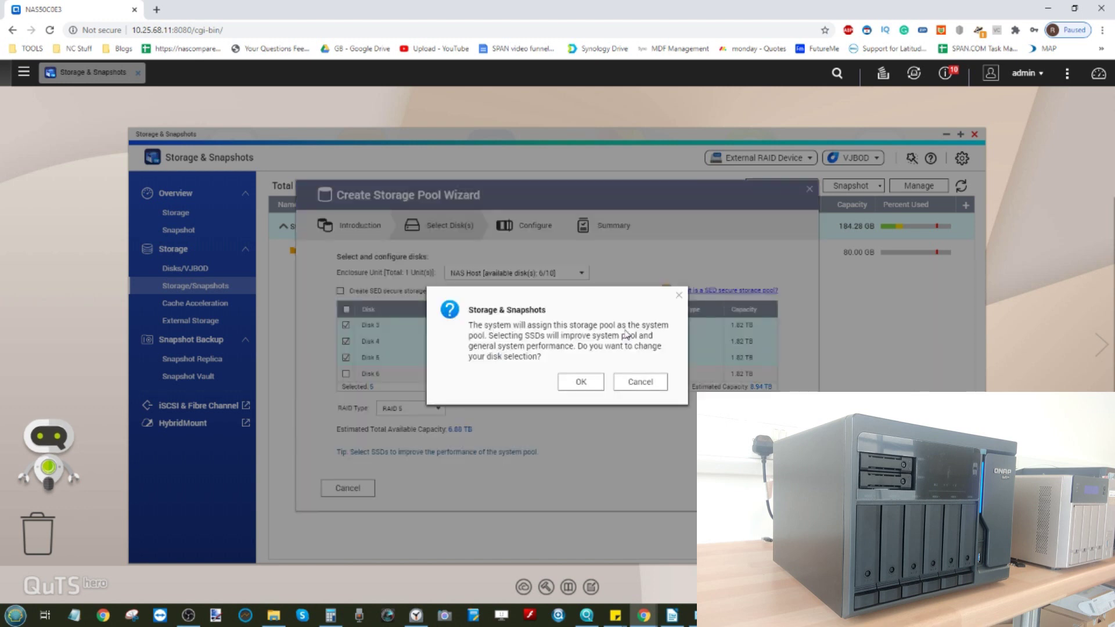
{"action": "left_click", "coordinate": [640, 382]}
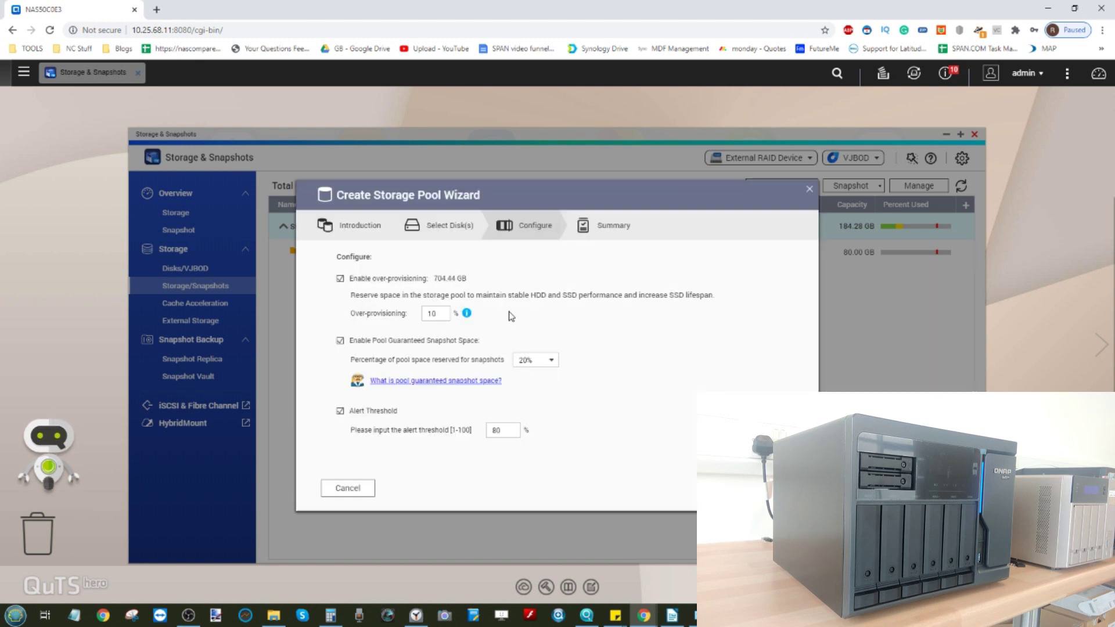
{"action": "left_click", "coordinate": [346, 281]}
{"action": "left_click", "coordinate": [778, 488]}
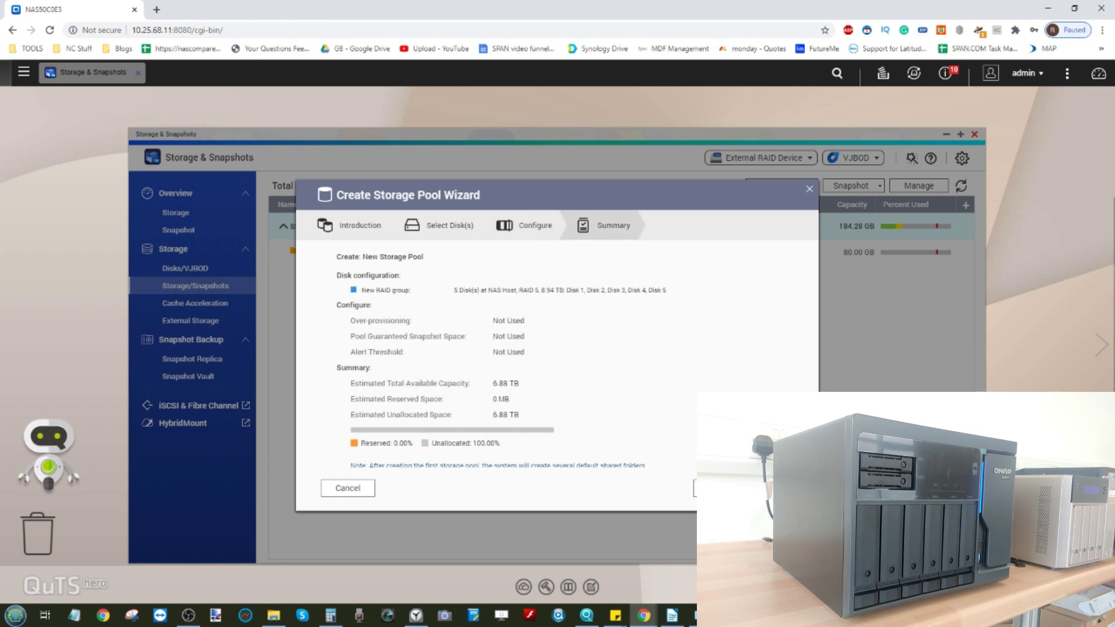
{"action": "left_click", "coordinate": [778, 487]}
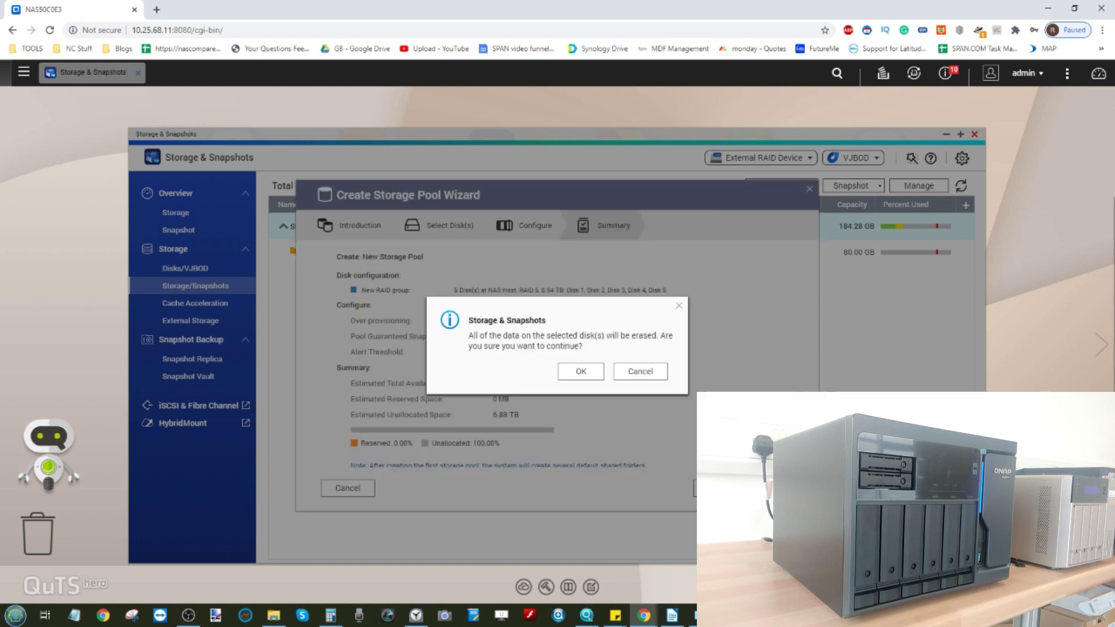
{"action": "left_click", "coordinate": [590, 370]}
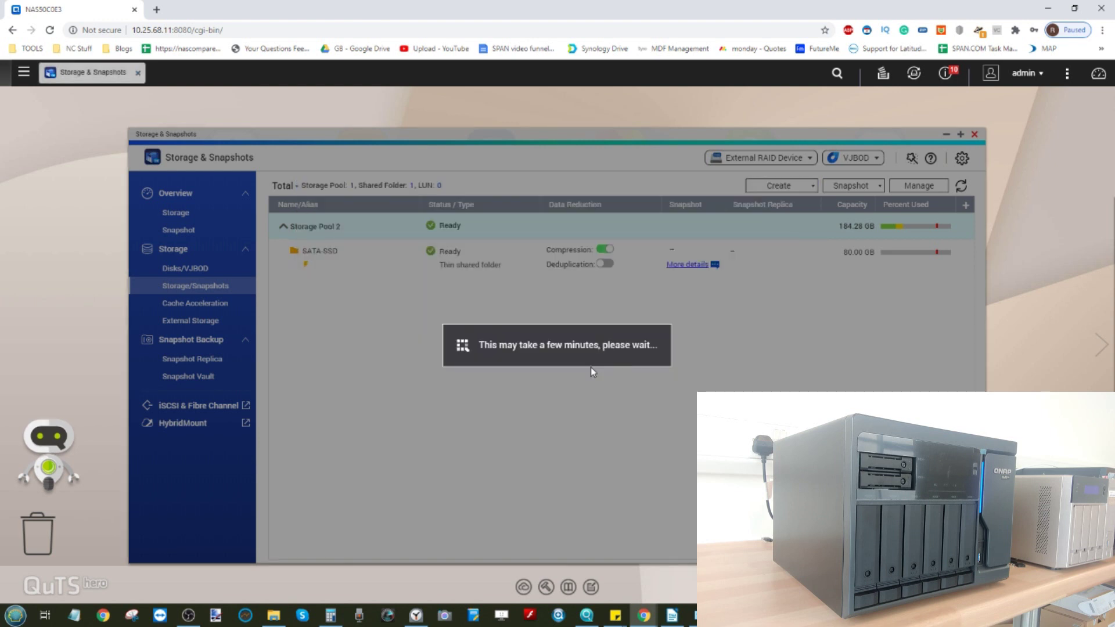
Start the Alarms & Clock stopwatch and check Storage Pool 1's creation progress at 29%
{"action": "left_click", "coordinate": [415, 615]}
{"action": "left_click", "coordinate": [157, 485]}
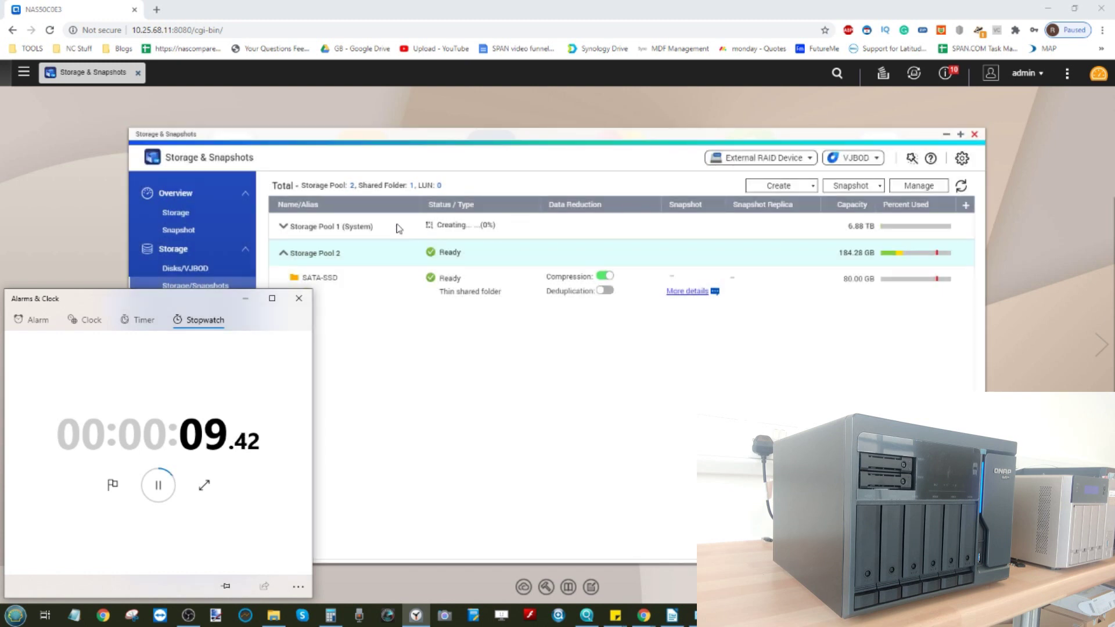
{"action": "left_click", "coordinate": [285, 227]}
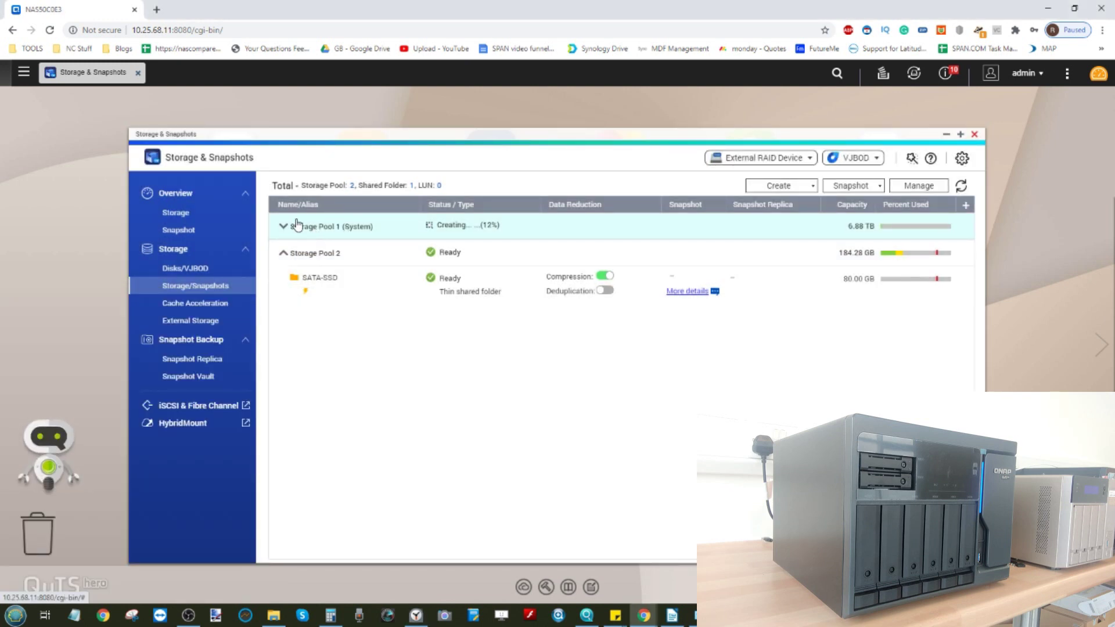
{"action": "left_click", "coordinate": [283, 227]}
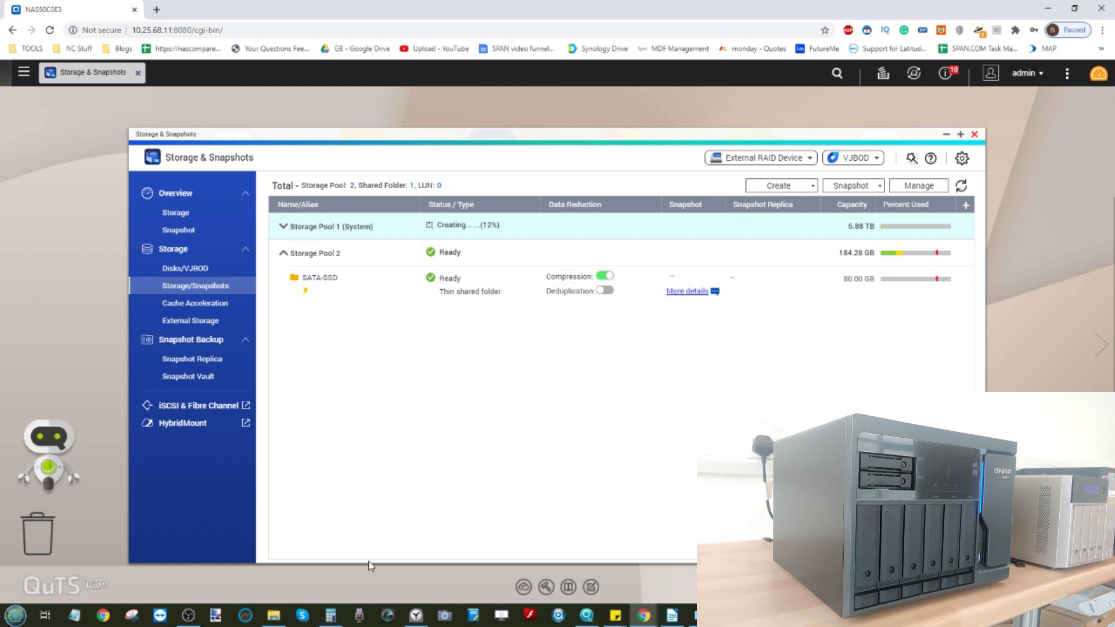
{"action": "left_click", "coordinate": [416, 615]}
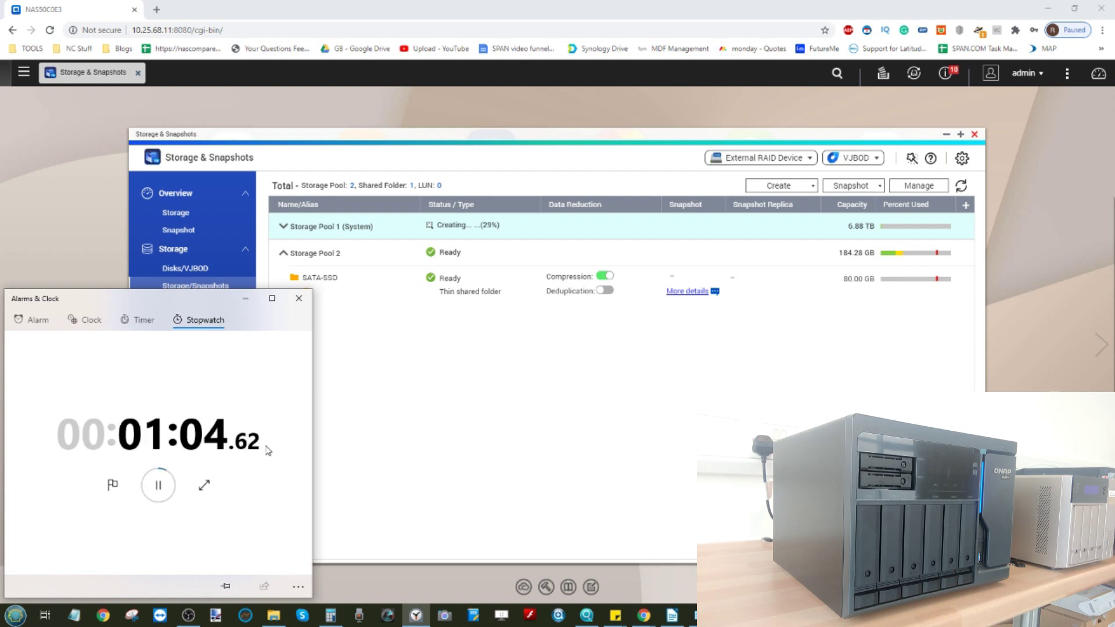
Glance at the disk overview and stopwatch, then launch File Station to view the SATA-SSD share
{"action": "left_click", "coordinate": [218, 272]}
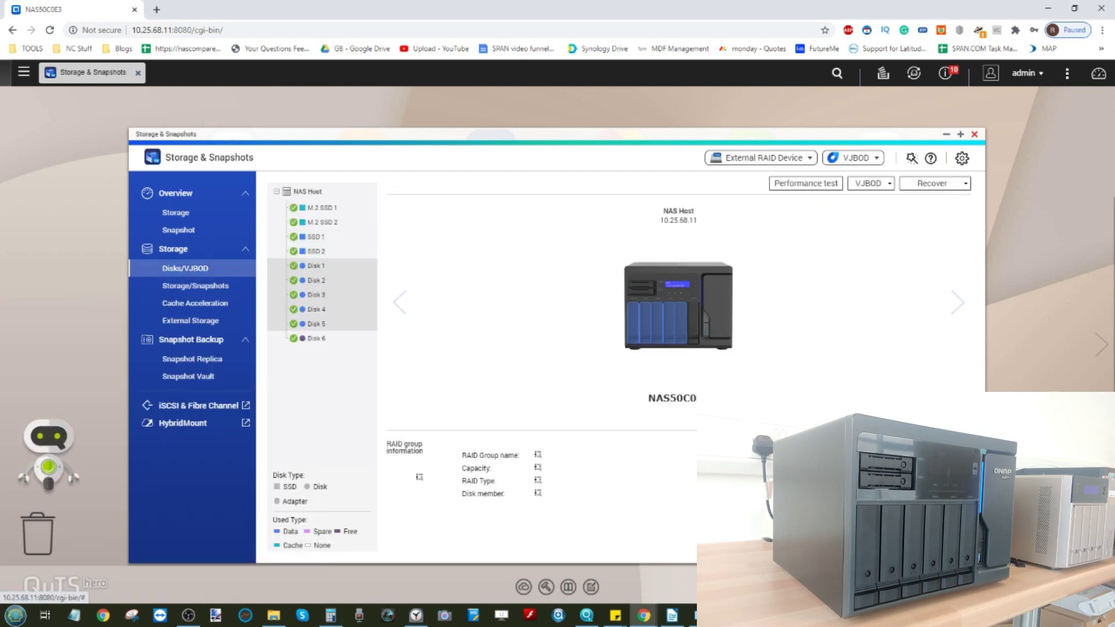
{"action": "left_click", "coordinate": [222, 284]}
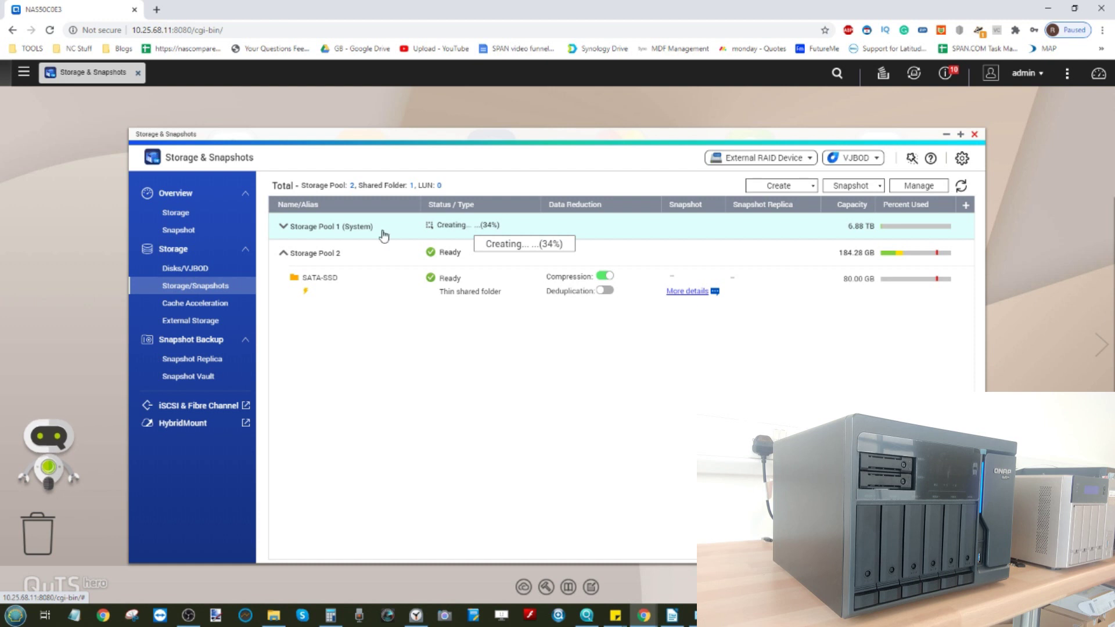
{"action": "left_click", "coordinate": [214, 272]}
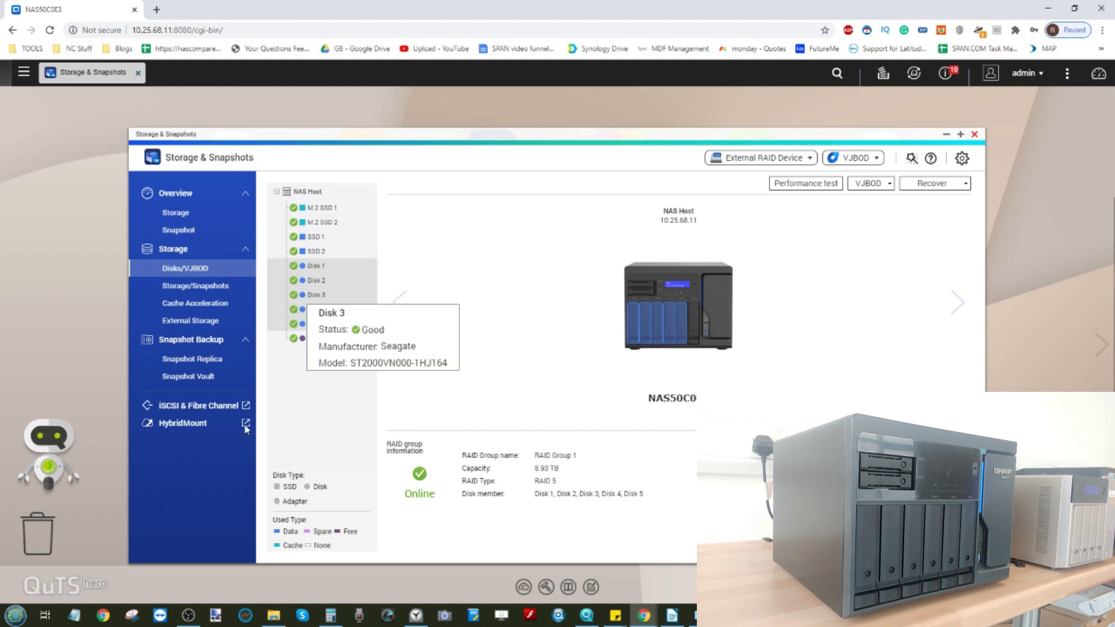
{"action": "left_click", "coordinate": [415, 614]}
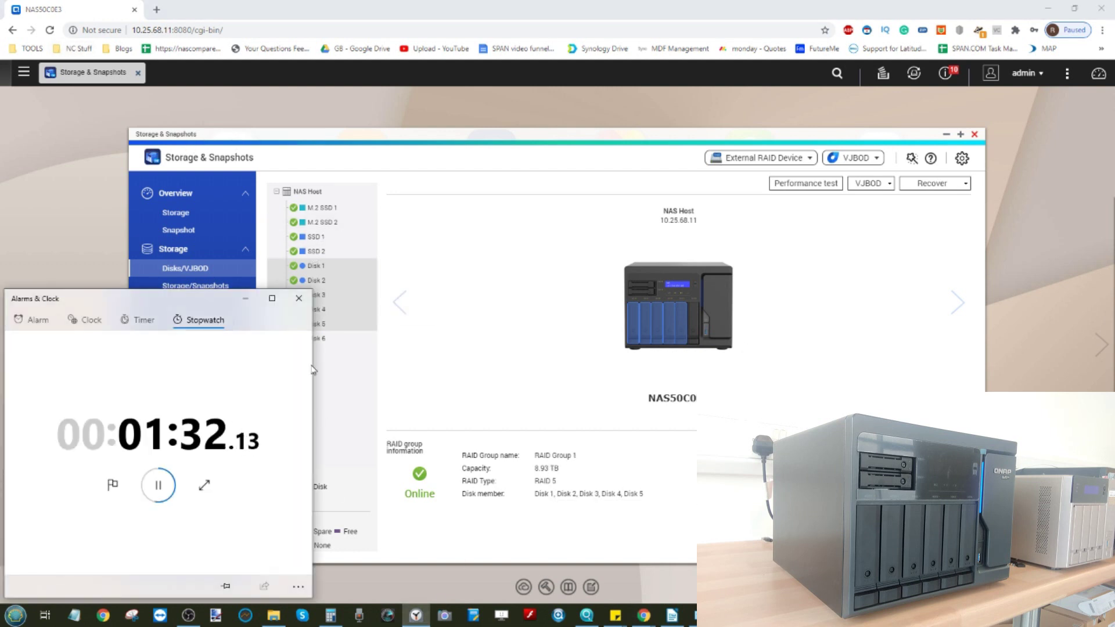
{"action": "left_click", "coordinate": [24, 74]}
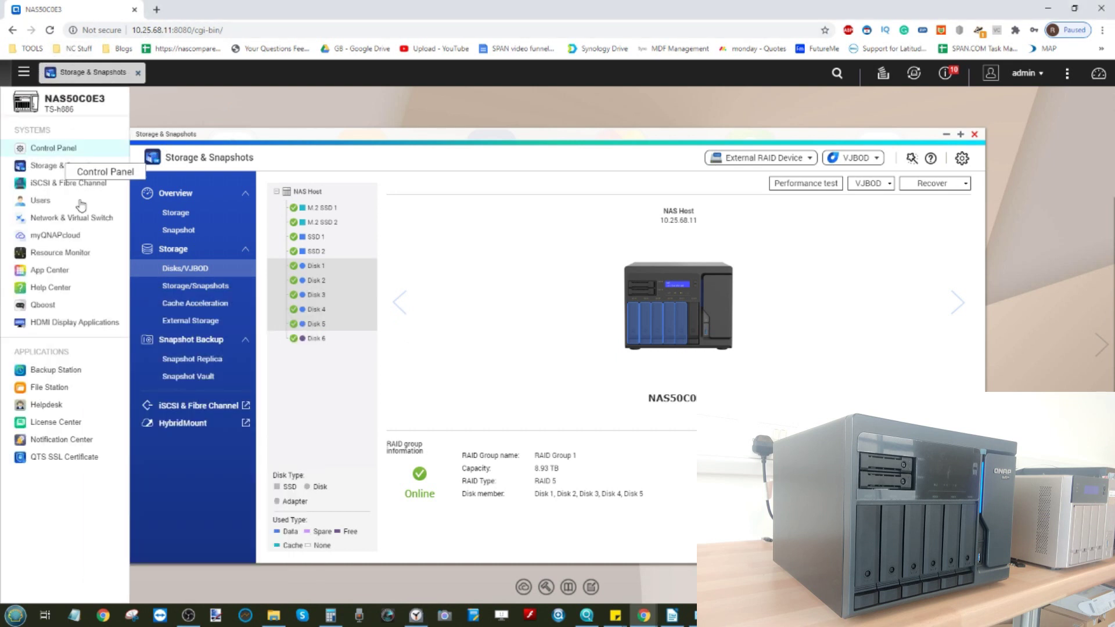
{"action": "left_click", "coordinate": [56, 399]}
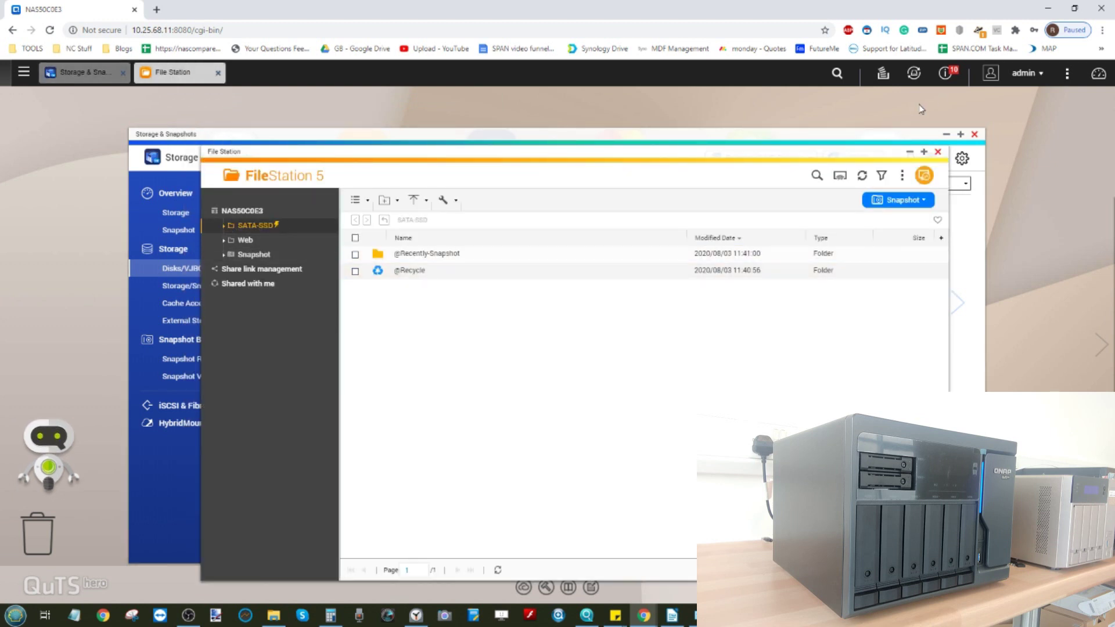
Check Storage Pool 1 creating at 55% and the running stopwatch, then return to File Station
{"action": "left_click", "coordinate": [191, 267]}
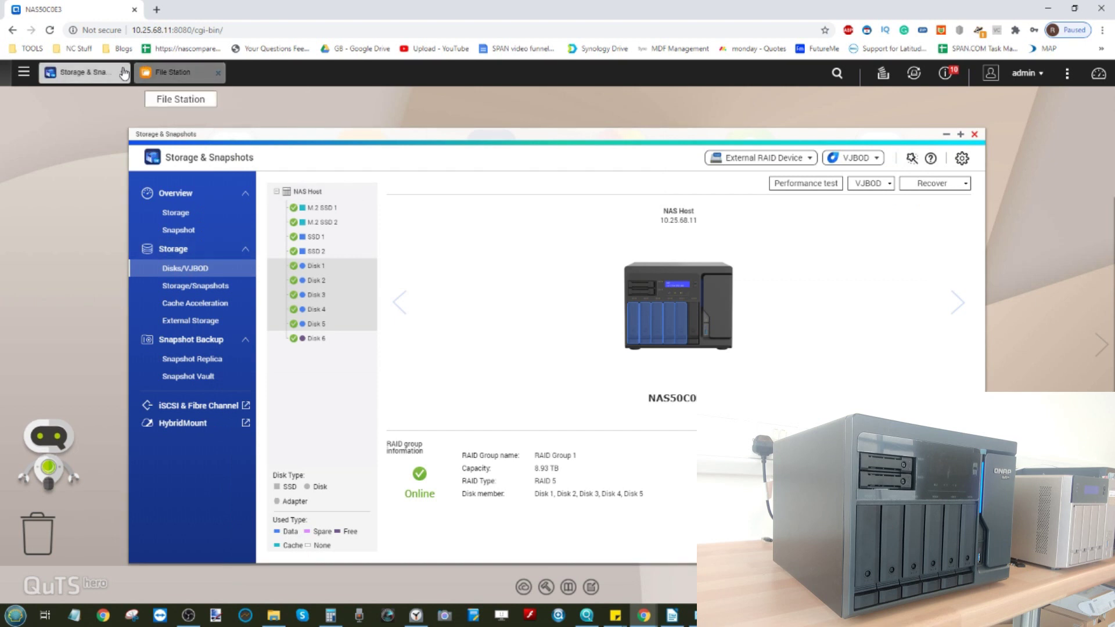
{"action": "left_click", "coordinate": [198, 286]}
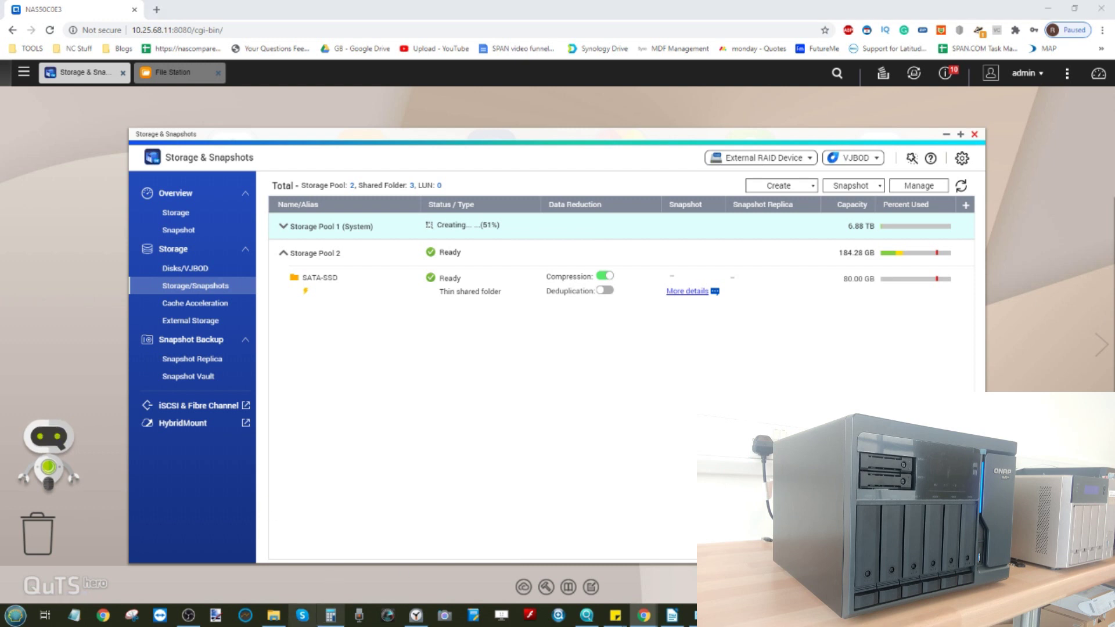
{"action": "left_click", "coordinate": [415, 614]}
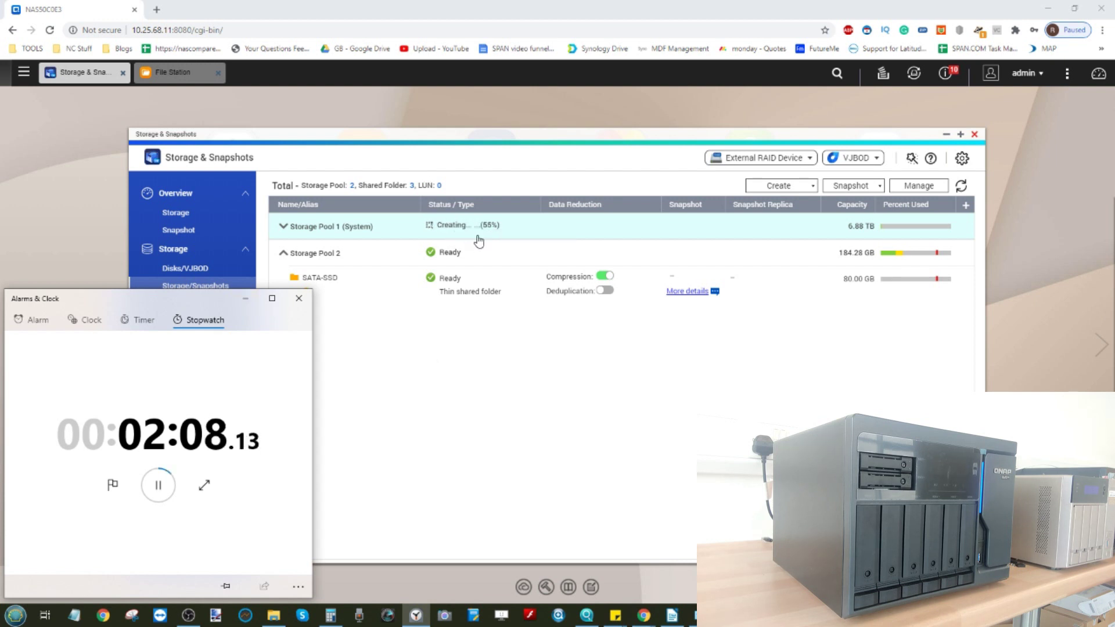
{"action": "left_click", "coordinate": [203, 80]}
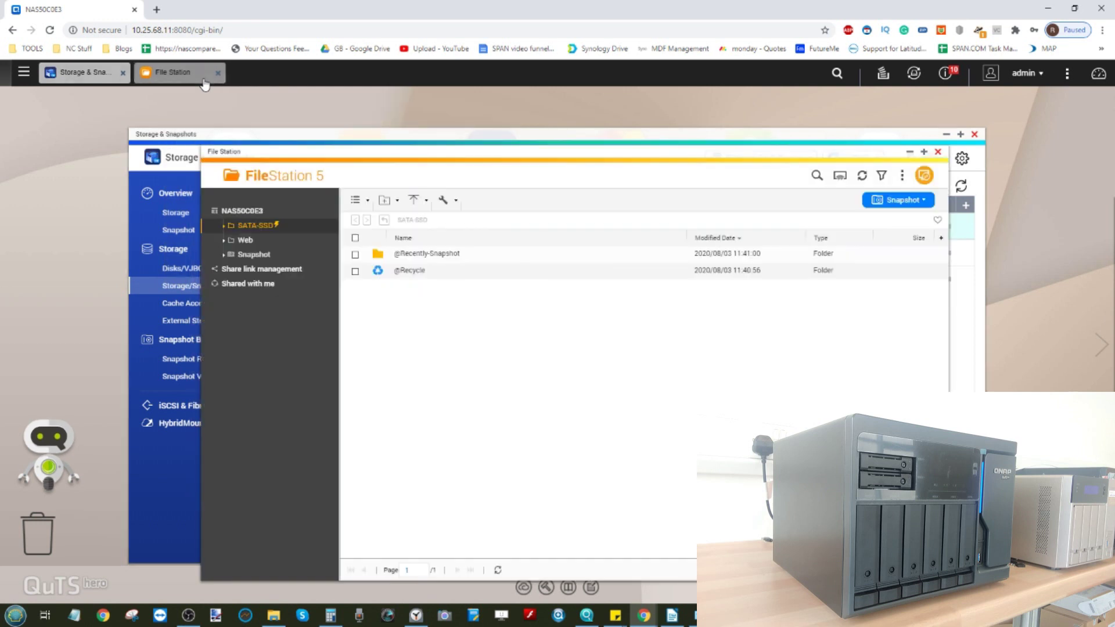
Watch Storage Pool 1 creation reach 100% with the stopwatch at 03:42
{"action": "left_click", "coordinate": [203, 80]}
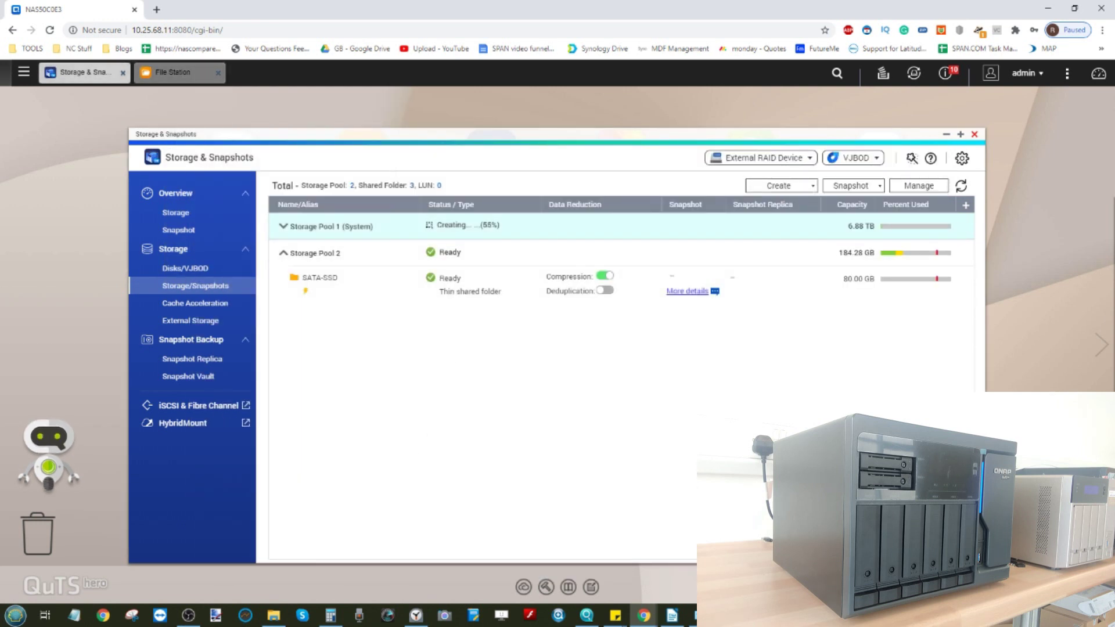
{"action": "left_click", "coordinate": [415, 615]}
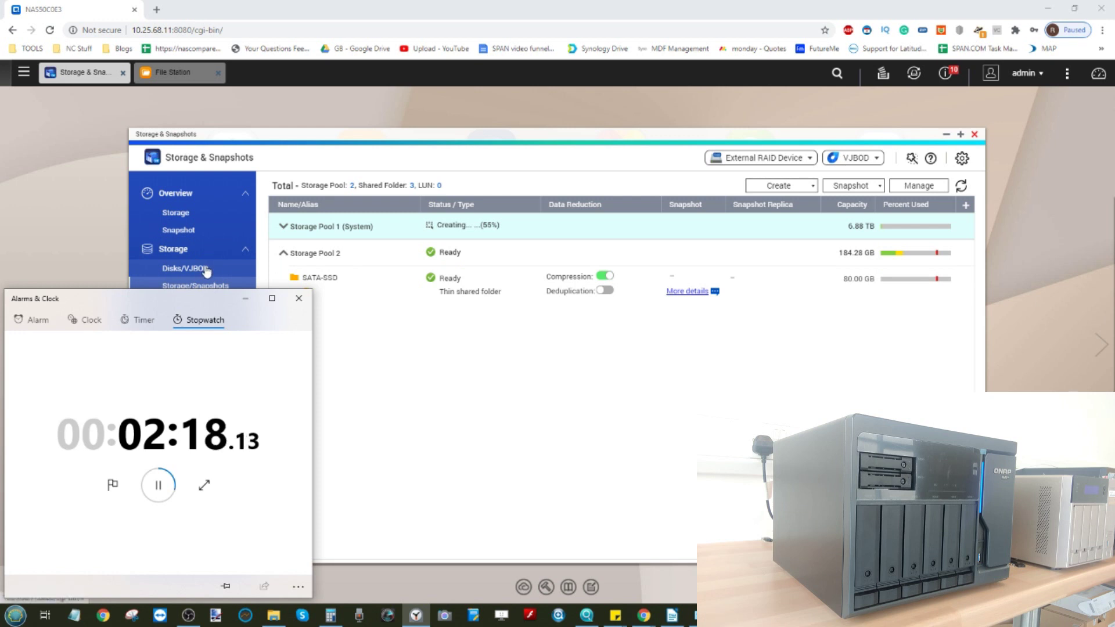
{"action": "mouse_move", "coordinate": [865, 228]}
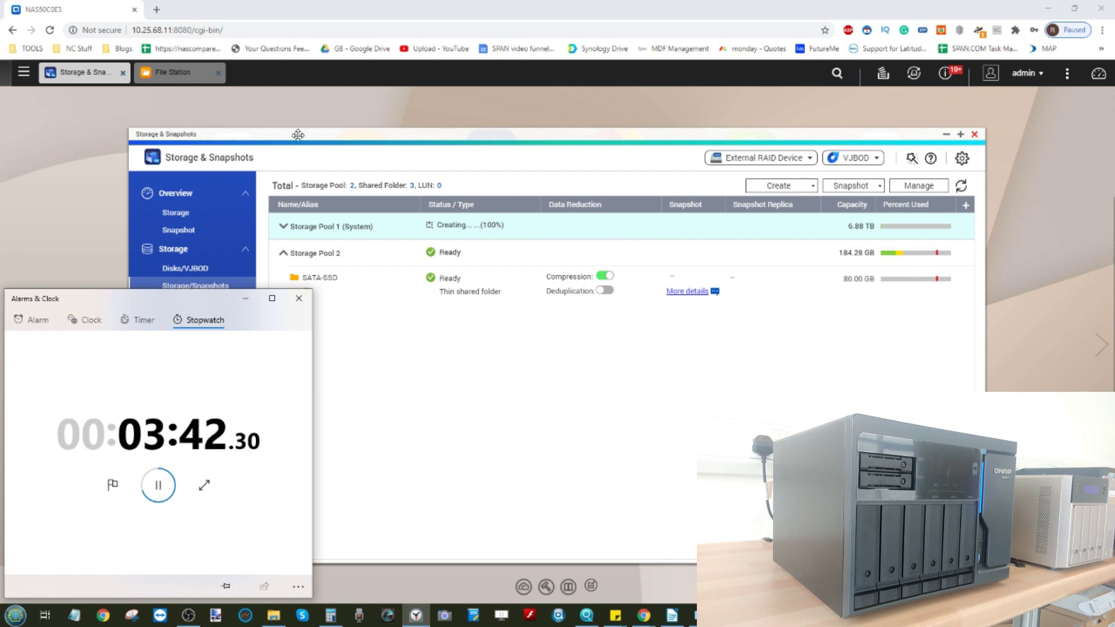
{"action": "left_click", "coordinate": [195, 84]}
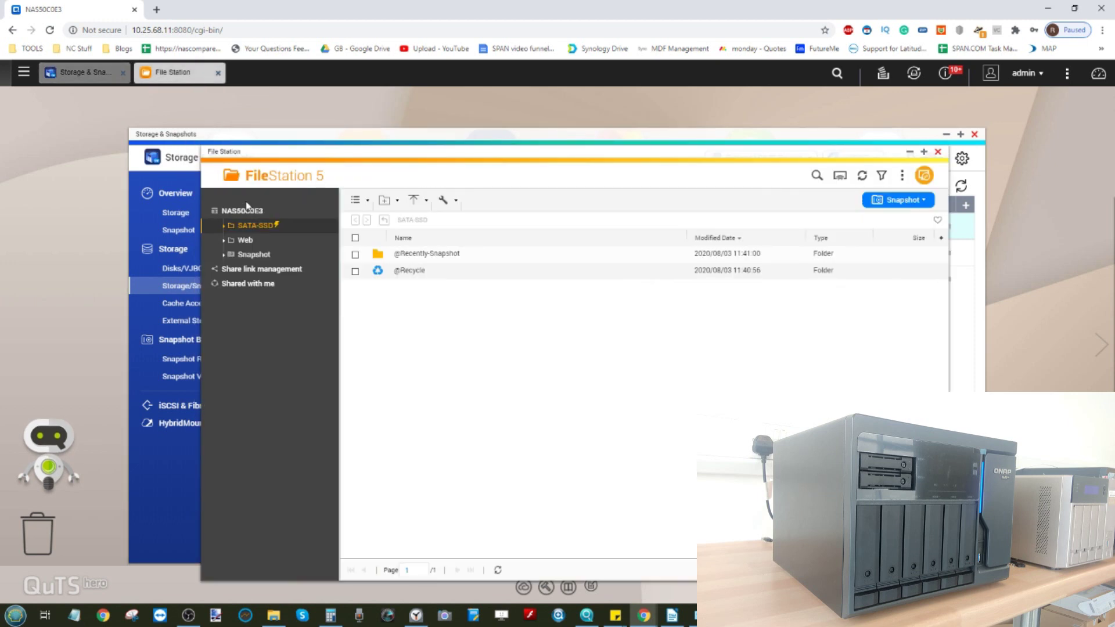
{"action": "left_click", "coordinate": [937, 152]}
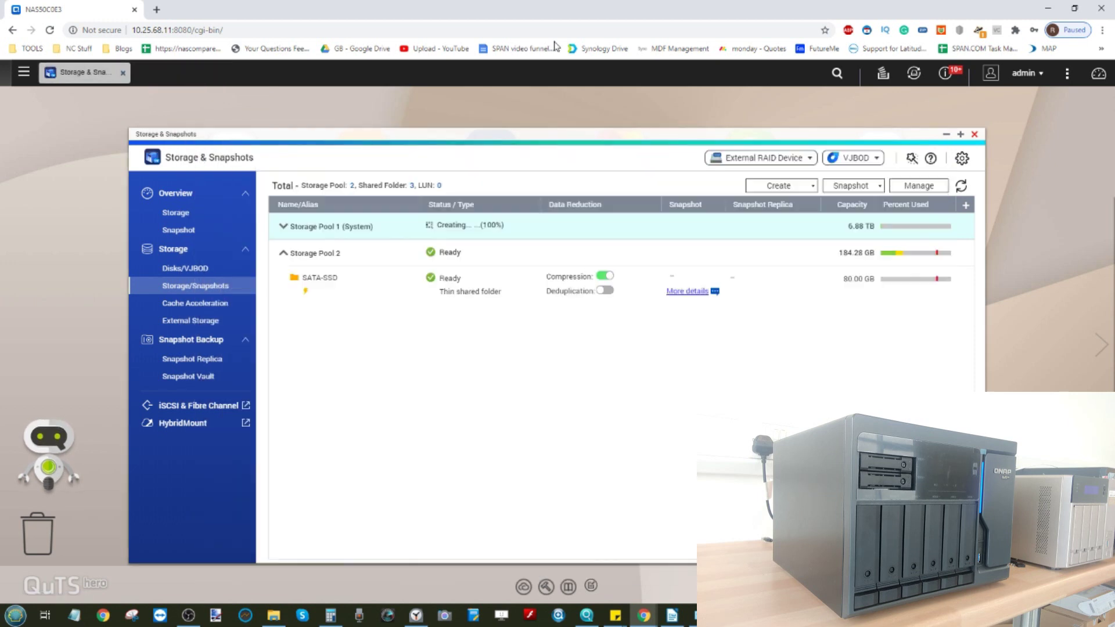
{"action": "left_click", "coordinate": [23, 72]}
{"action": "left_click", "coordinate": [151, 360]}
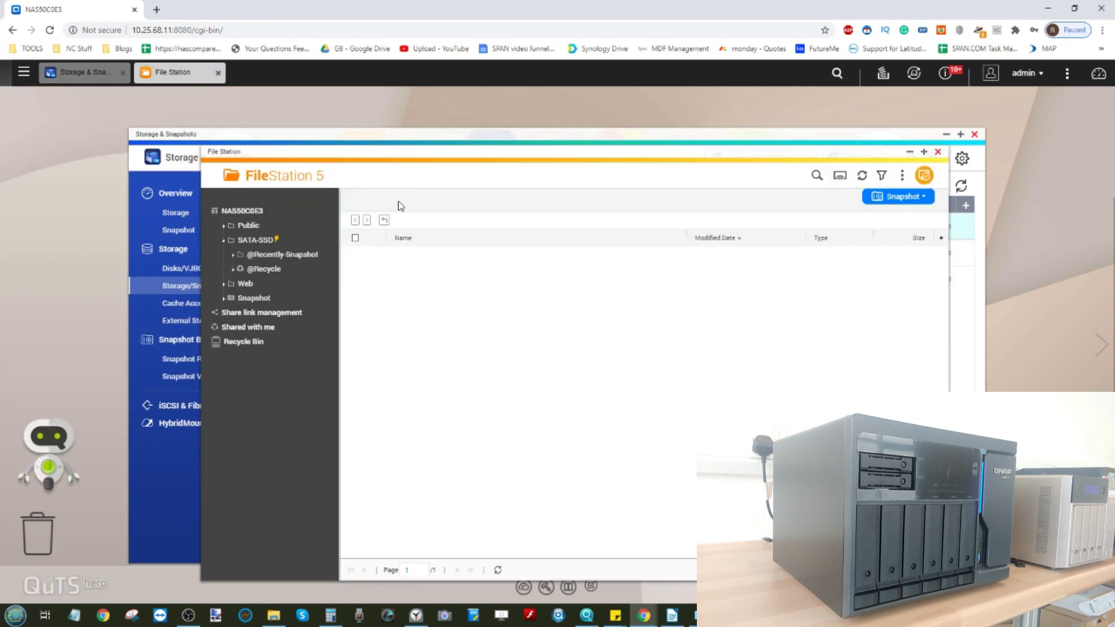
{"action": "left_click", "coordinate": [256, 228]}
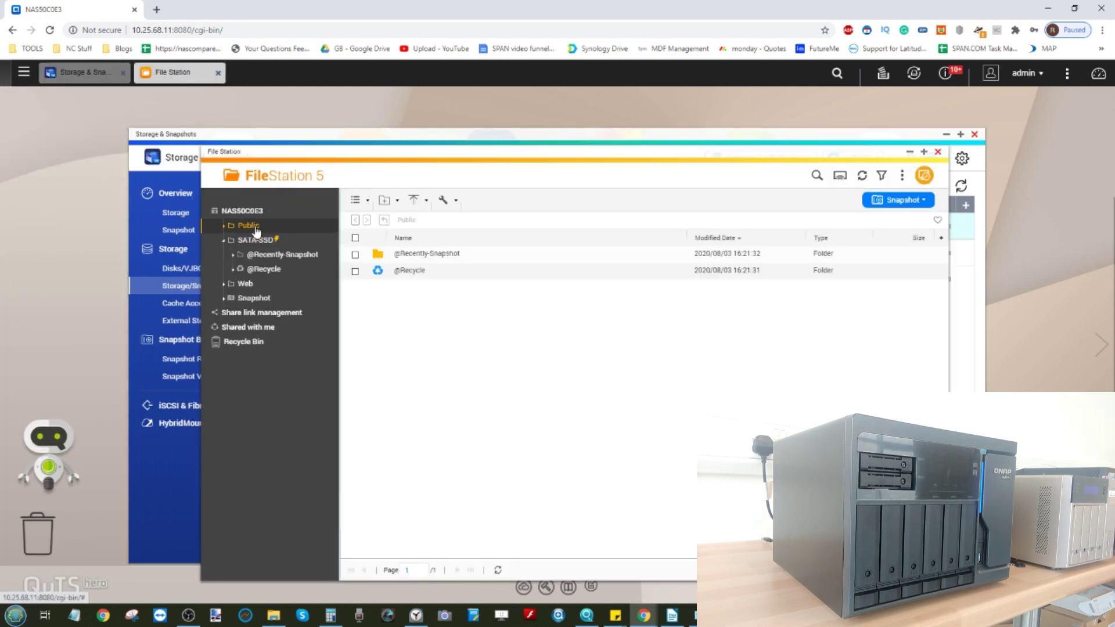
{"action": "left_click", "coordinate": [225, 226]}
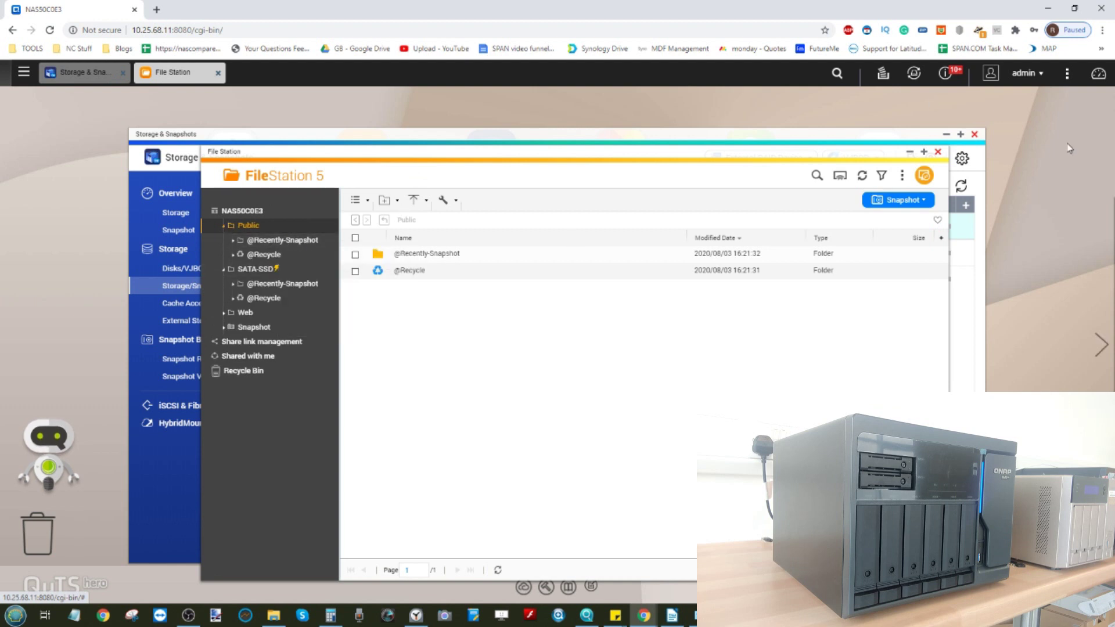
{"action": "left_click", "coordinate": [909, 152]}
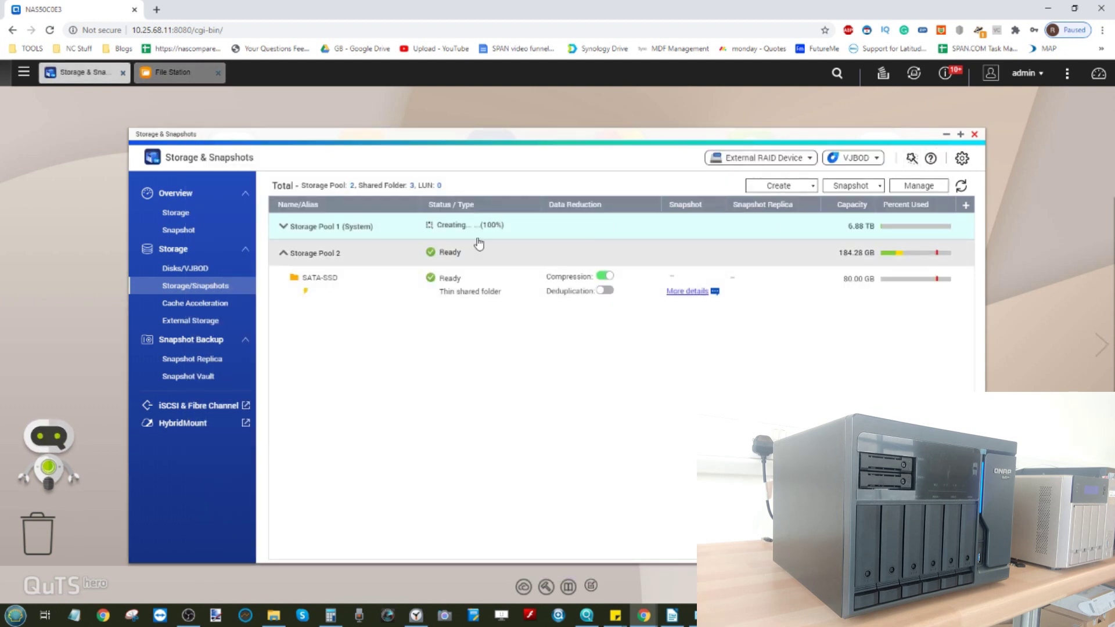
Expand Storage Pool 1 to see Public and Web, and review the disks and notifications
{"action": "left_click", "coordinate": [284, 227]}
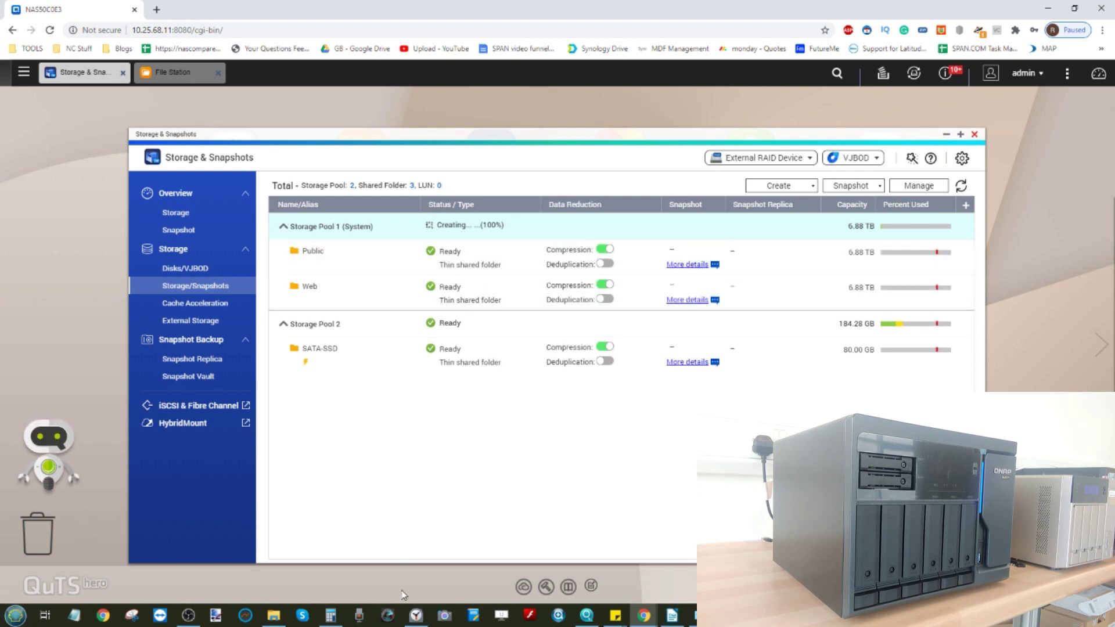
{"action": "left_click", "coordinate": [416, 615]}
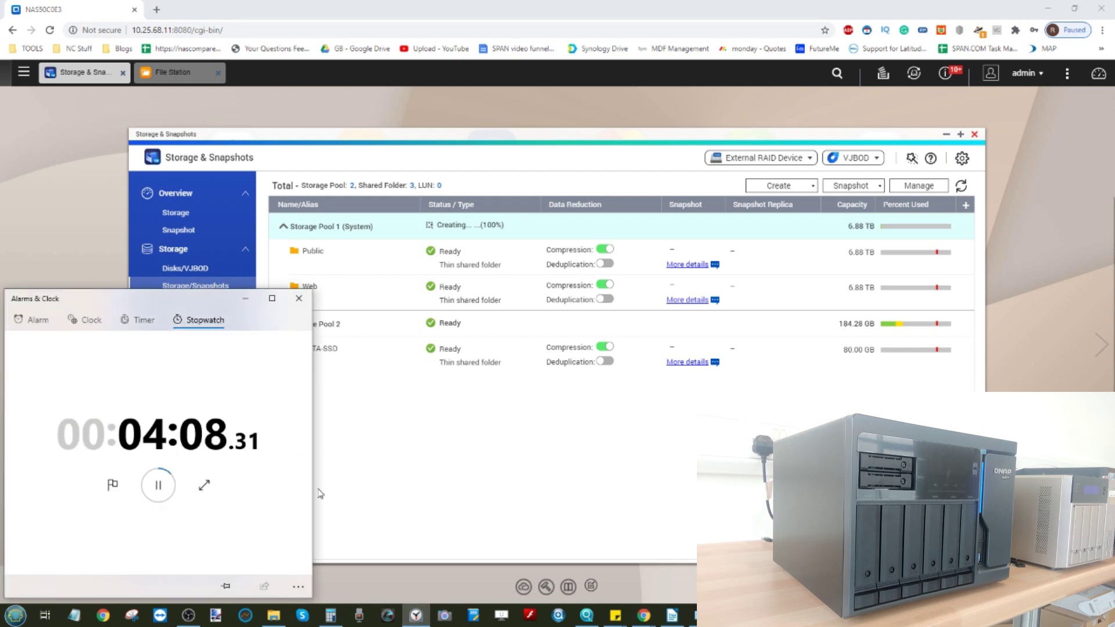
{"action": "left_click", "coordinate": [201, 269]}
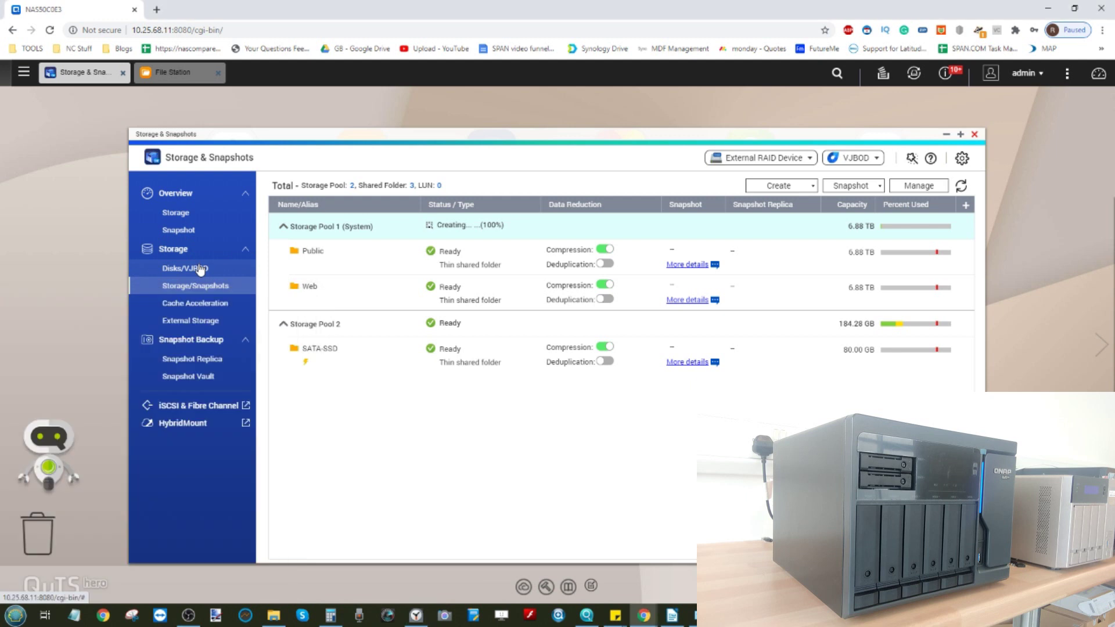
{"action": "left_click", "coordinate": [200, 269]}
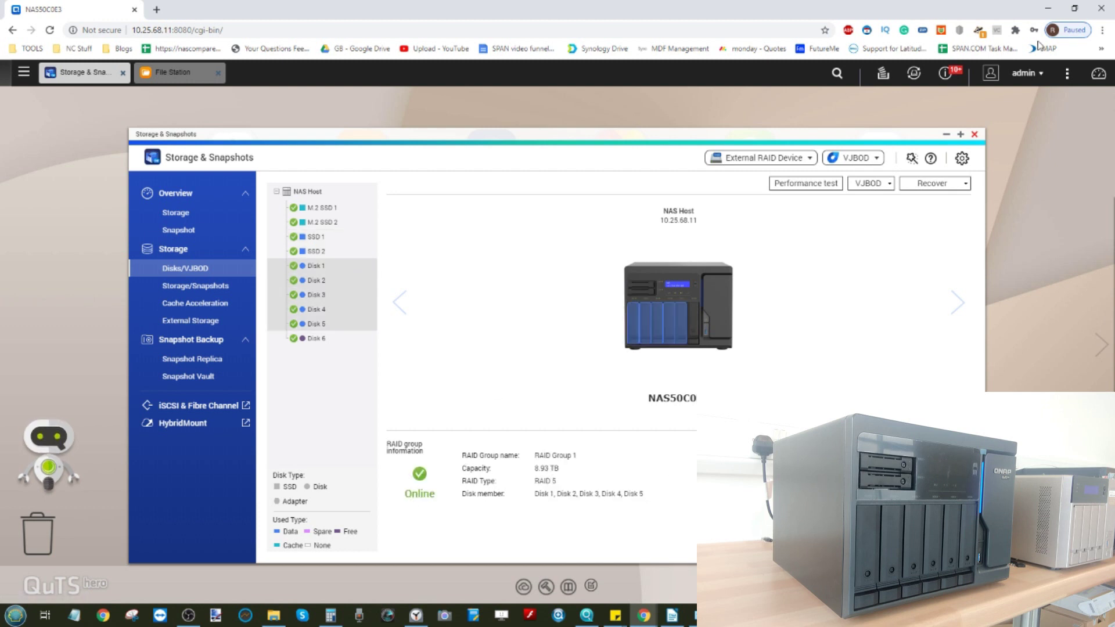
{"action": "left_click", "coordinate": [956, 72]}
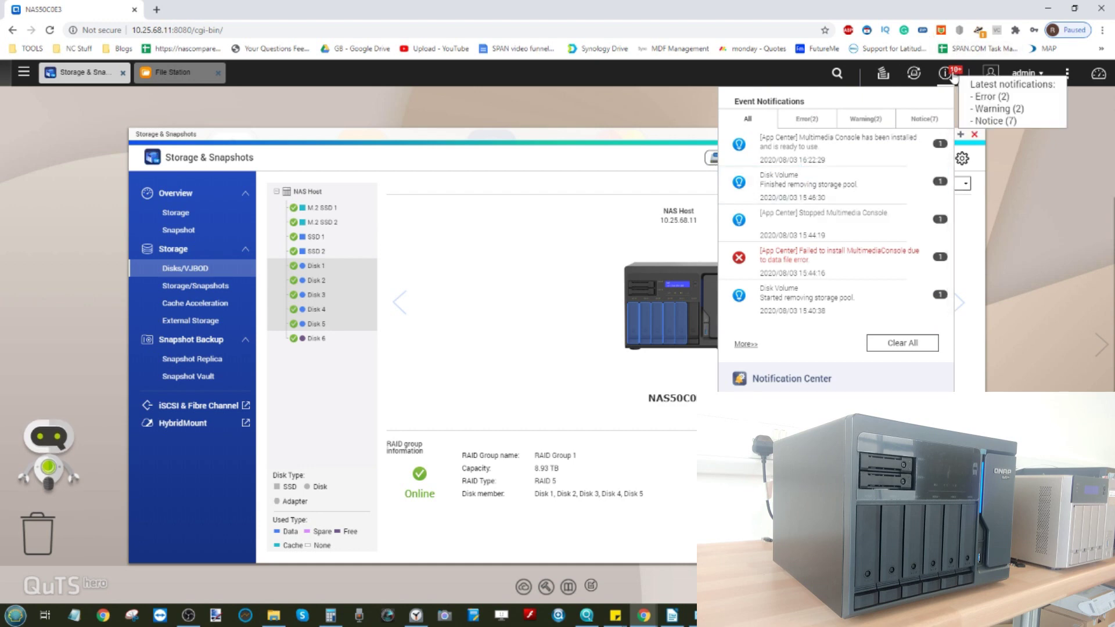
{"action": "left_click", "coordinate": [96, 74]}
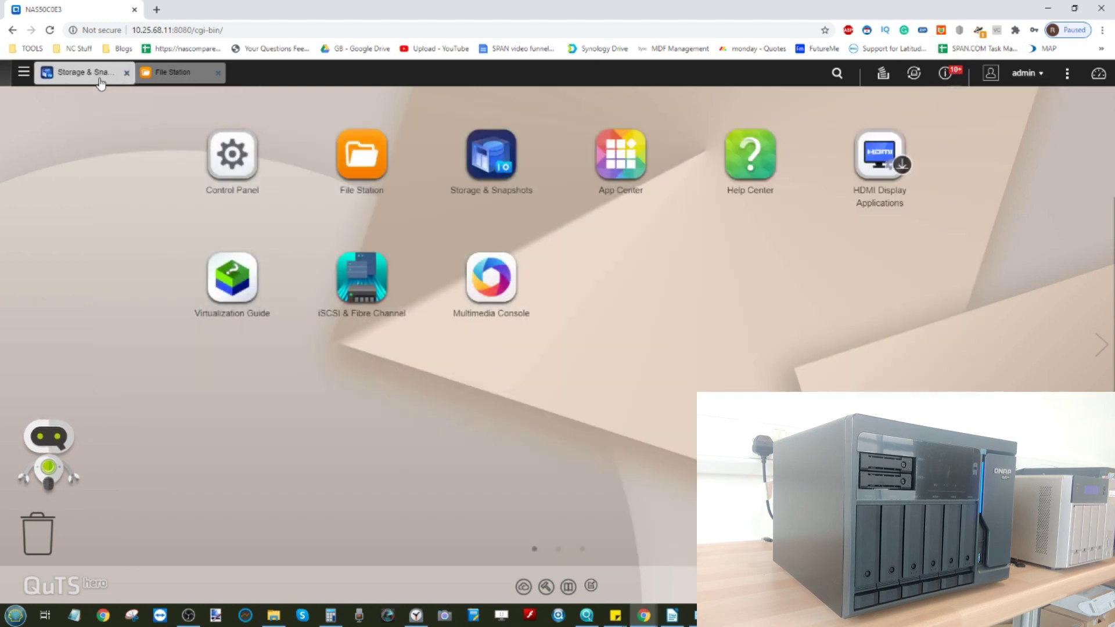
{"action": "left_click", "coordinate": [98, 77]}
{"action": "left_click", "coordinate": [209, 286]}
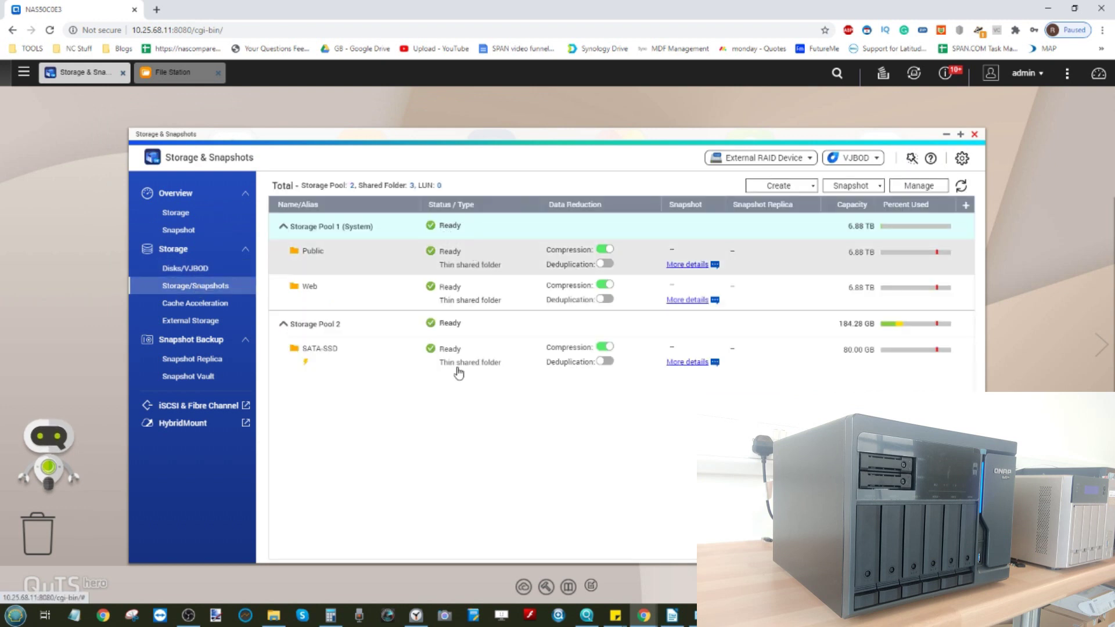
Stop the stopwatch at 04:30.36 and open Storage Pool 1's management window
{"action": "left_click", "coordinate": [417, 615]}
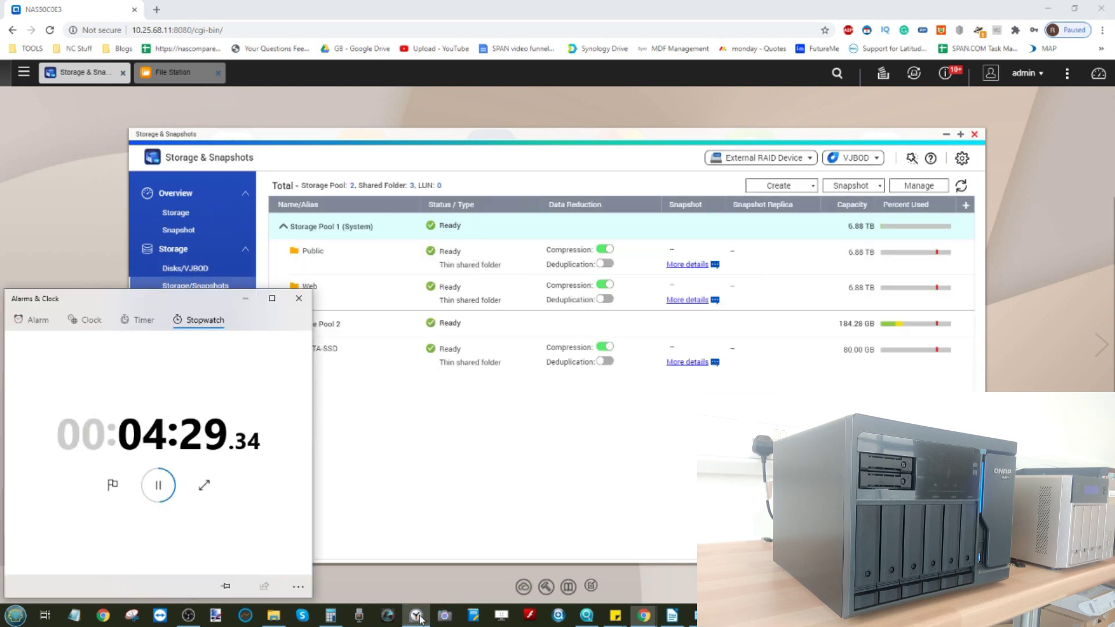
{"action": "left_click", "coordinate": [156, 483]}
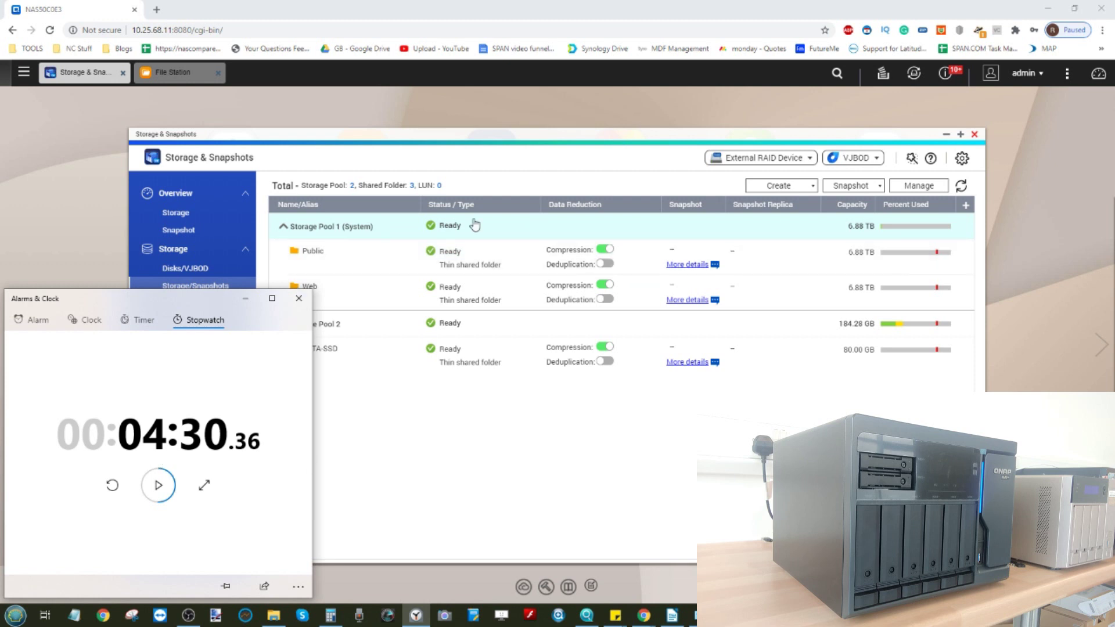
{"action": "left_click", "coordinate": [359, 272]}
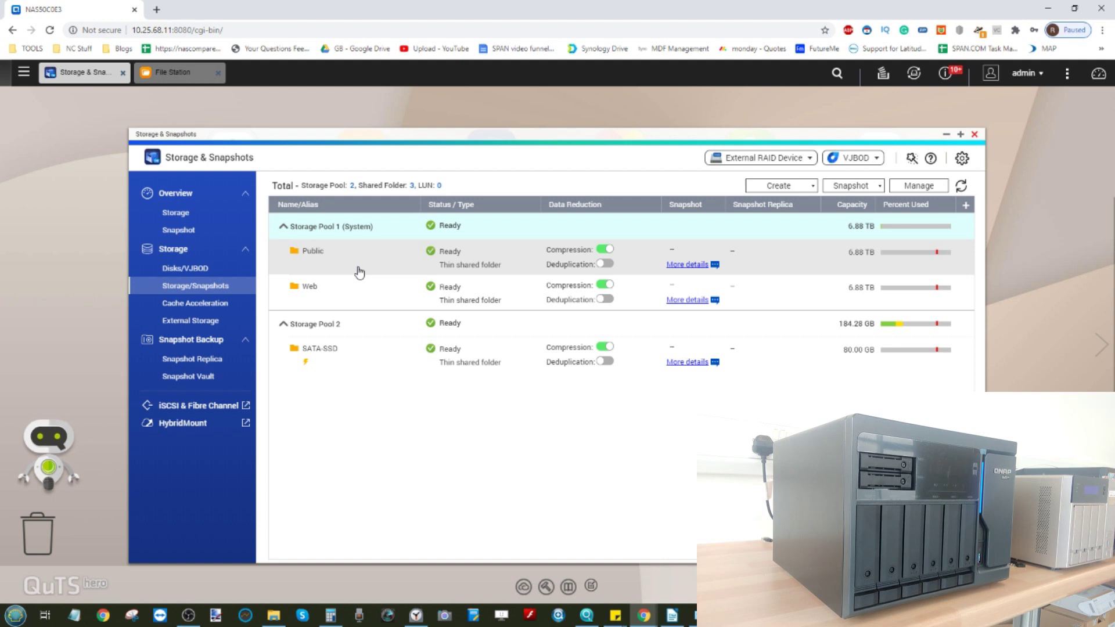
{"action": "left_click", "coordinate": [921, 186]}
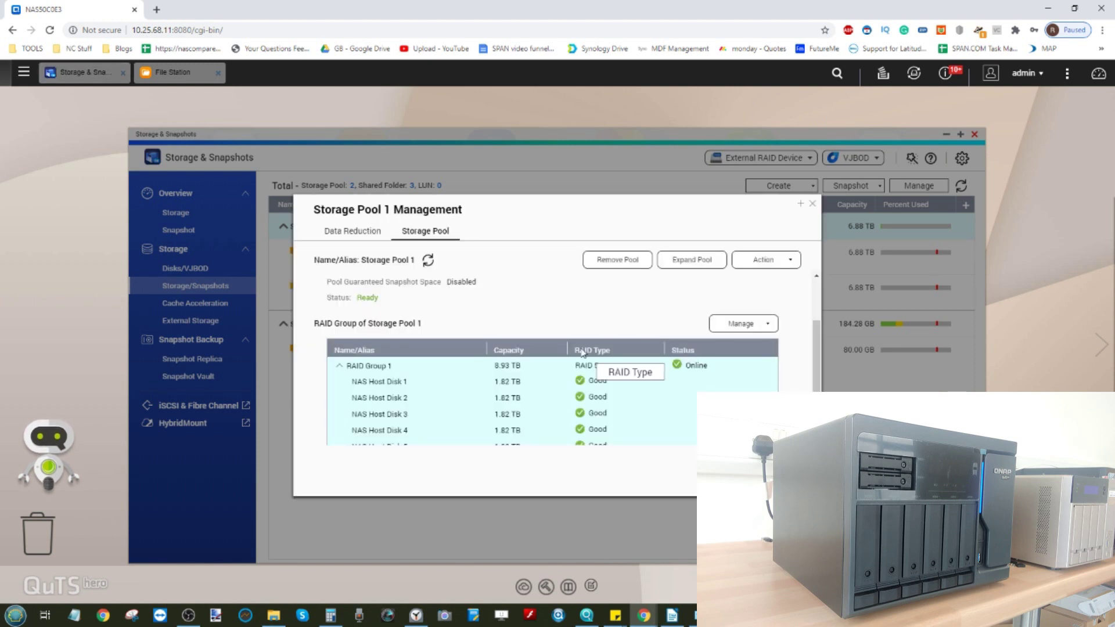
Assign Disk 6 as a spare disk for Storage Pool 1, approving its erase
{"action": "scroll", "coordinate": [580, 350], "scroll_direction": "down", "scroll_amount": 2}
{"action": "scroll", "coordinate": [581, 353], "scroll_direction": "up", "scroll_amount": 2}
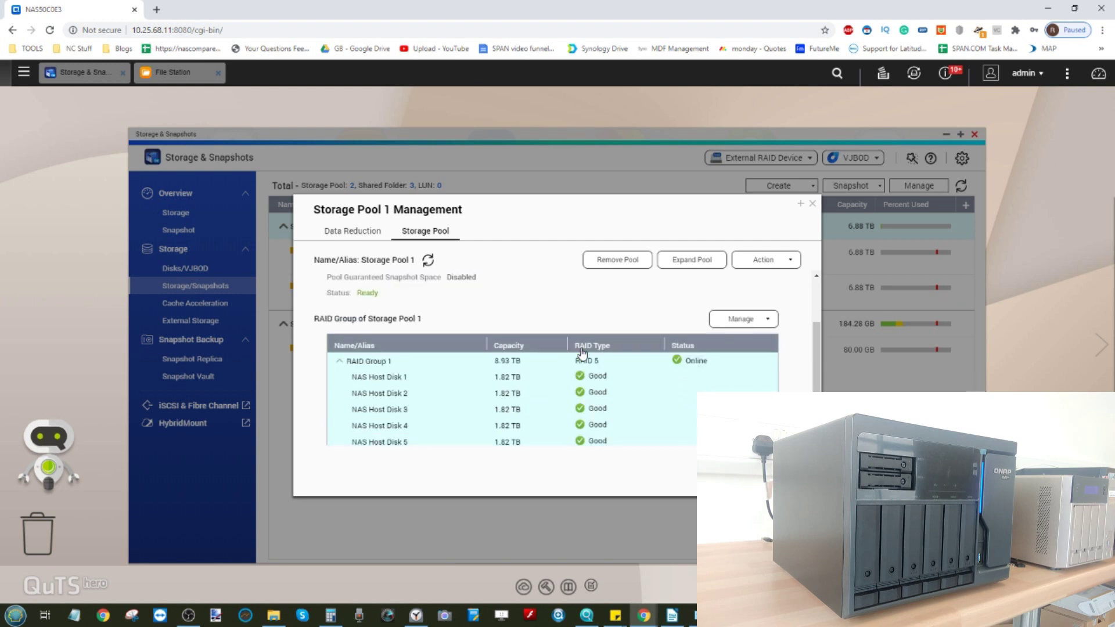
{"action": "left_click", "coordinate": [764, 265]}
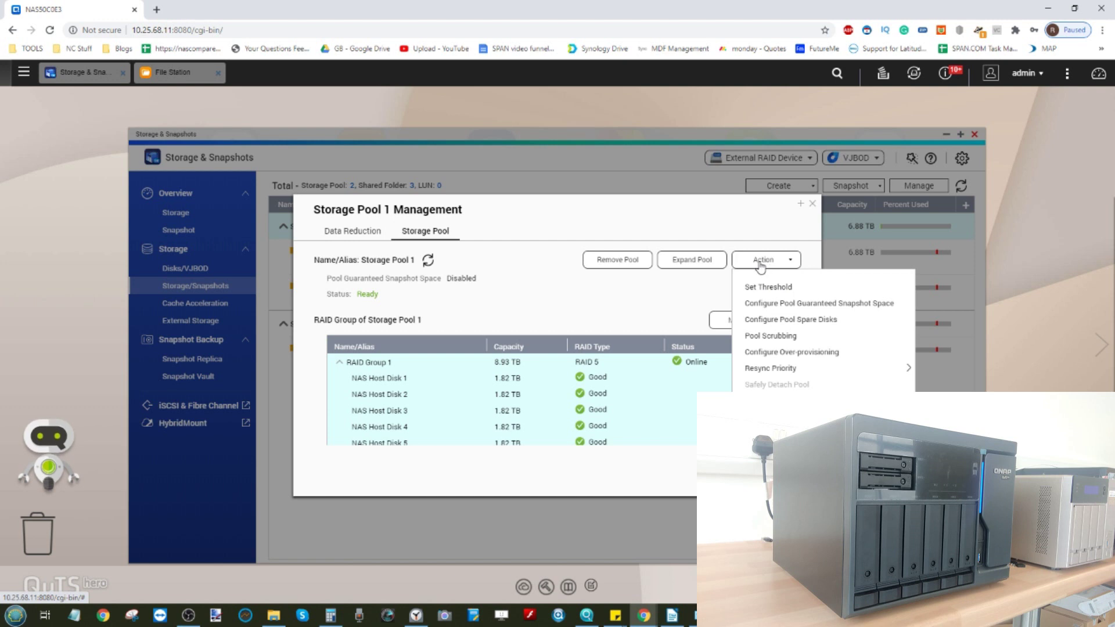
{"action": "left_click", "coordinate": [775, 319]}
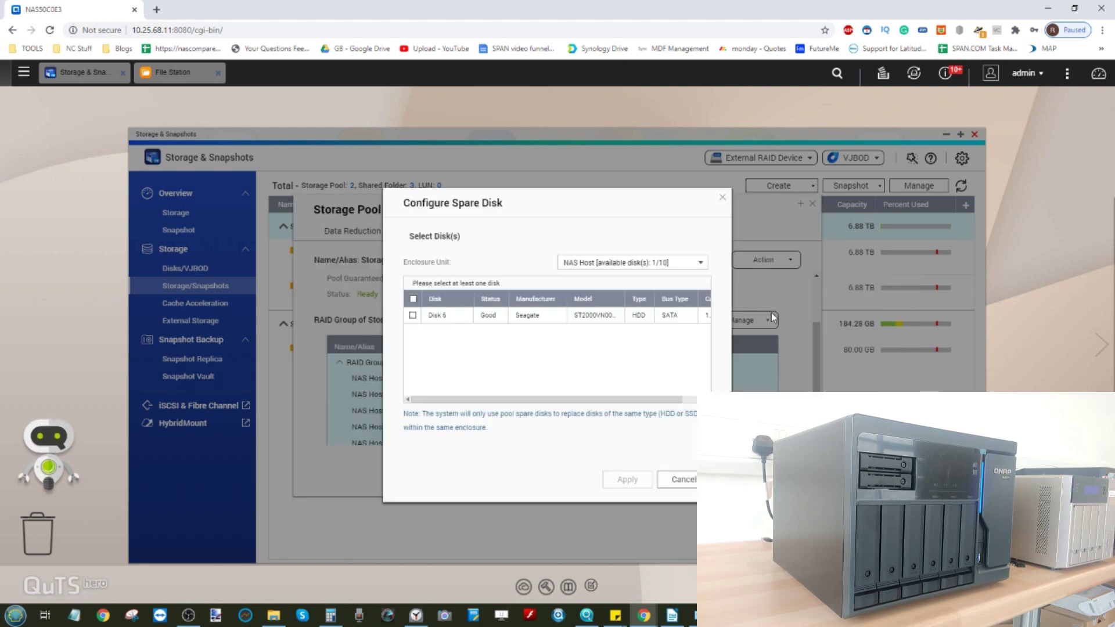
{"action": "left_click", "coordinate": [412, 315]}
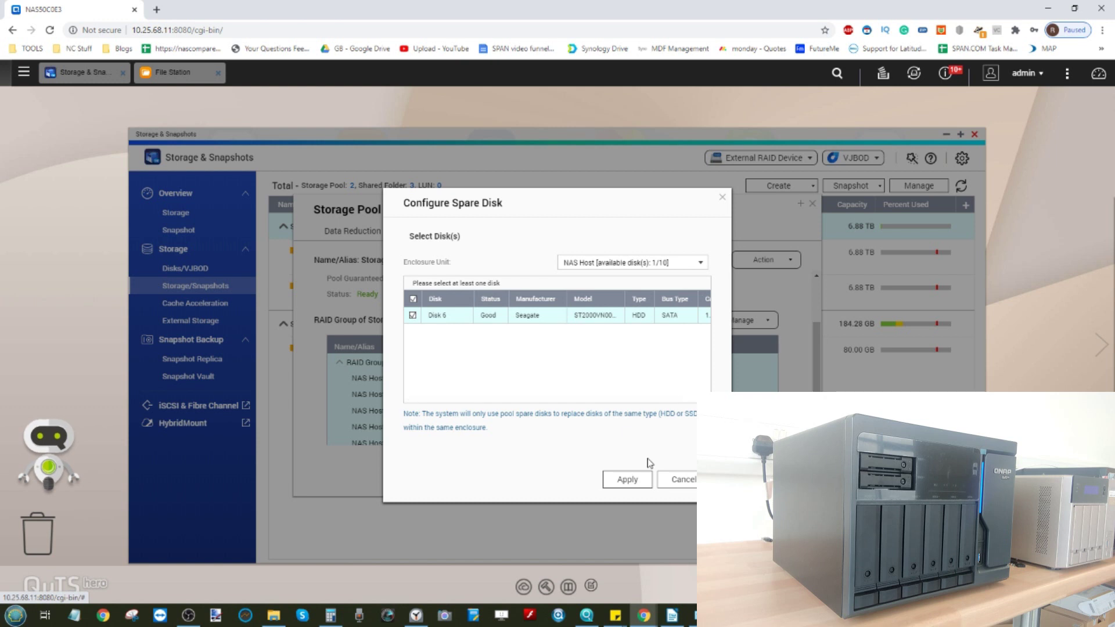
{"action": "left_click", "coordinate": [623, 481]}
{"action": "left_click", "coordinate": [575, 372]}
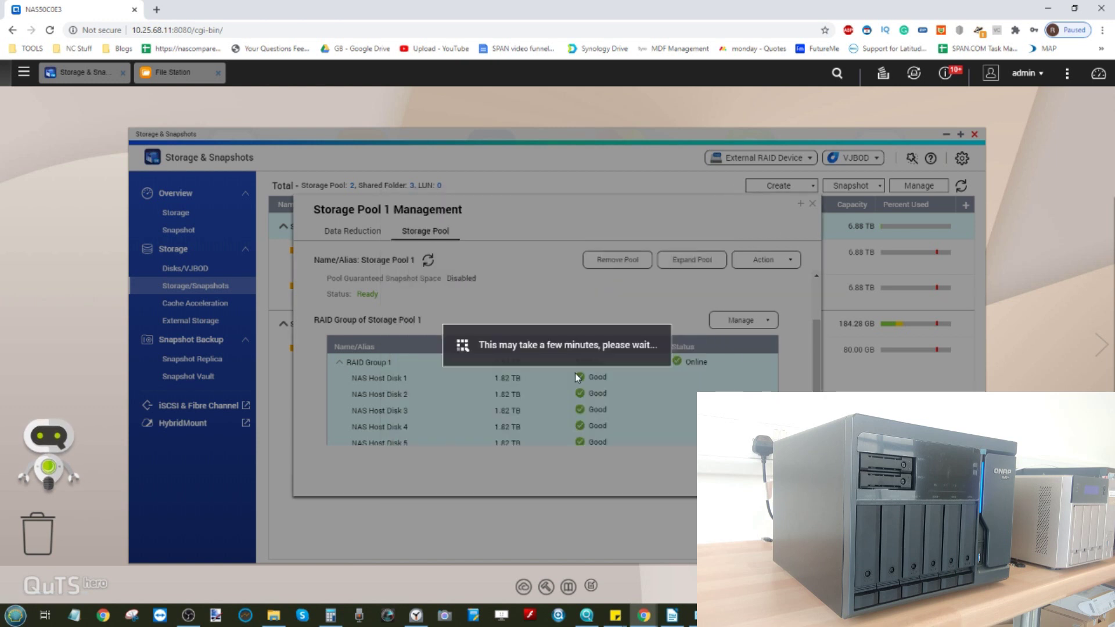
Confirm RAID Group 1 and spare Disk 6 are Good, close the management window, and view the stopwatch
{"action": "scroll", "coordinate": [576, 379], "scroll_direction": "down", "scroll_amount": 2}
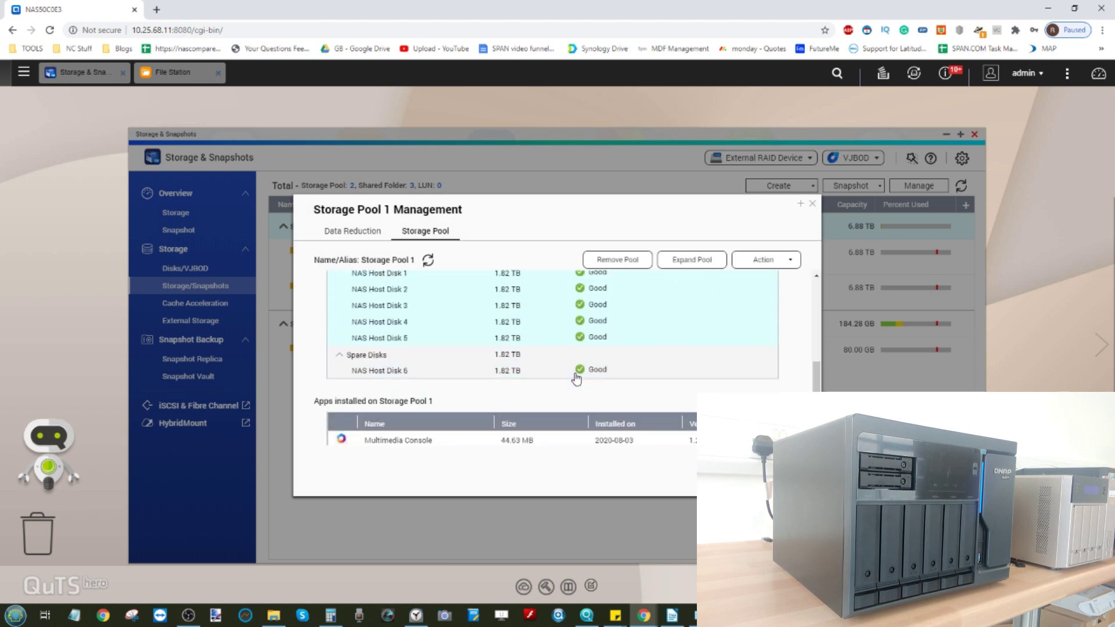
{"action": "scroll", "coordinate": [576, 379], "scroll_direction": "up", "scroll_amount": 3}
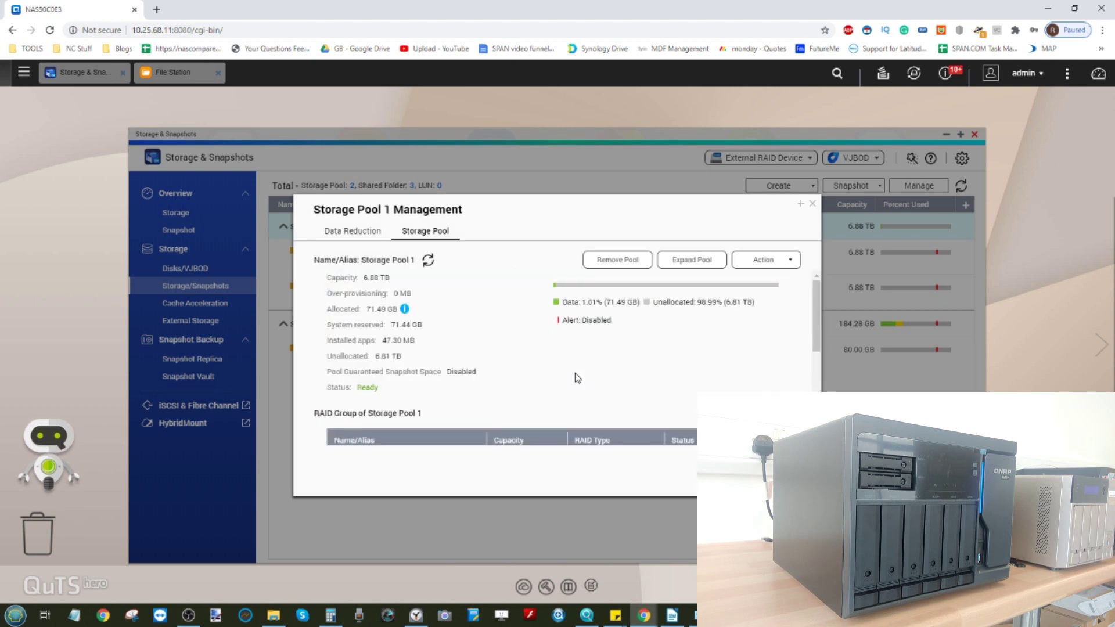
{"action": "scroll", "coordinate": [577, 379], "scroll_direction": "down", "scroll_amount": 3}
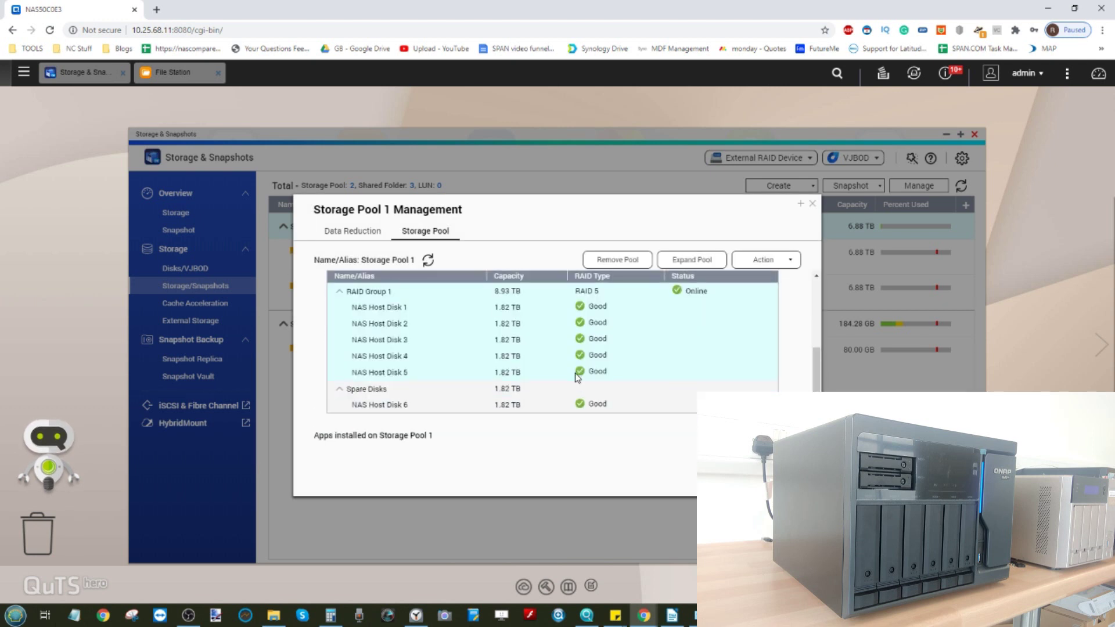
{"action": "left_click", "coordinate": [467, 409]}
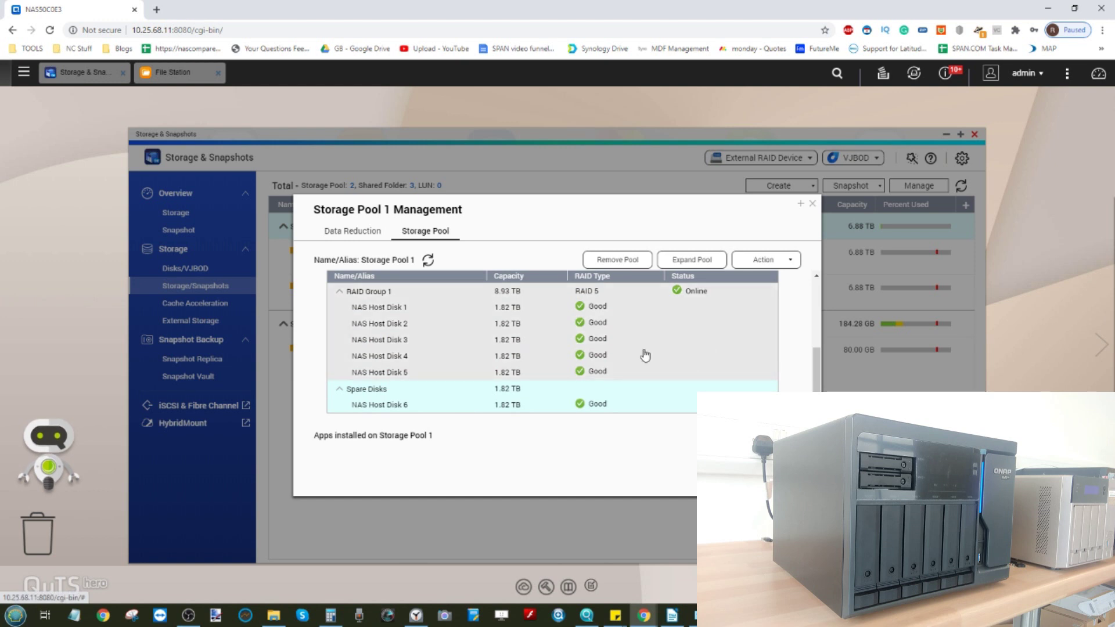
{"action": "left_click", "coordinate": [813, 203]}
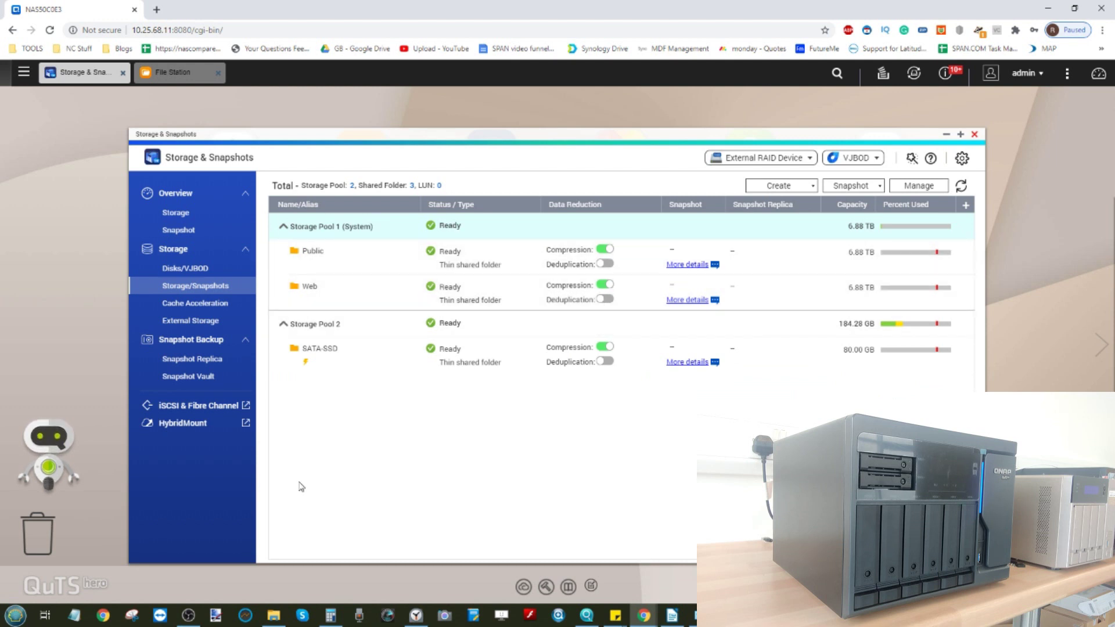
{"action": "left_click", "coordinate": [416, 615]}
Restart the stopwatch from zero and return to QuTS hero's physical disk overview
{"action": "left_click", "coordinate": [112, 488]}
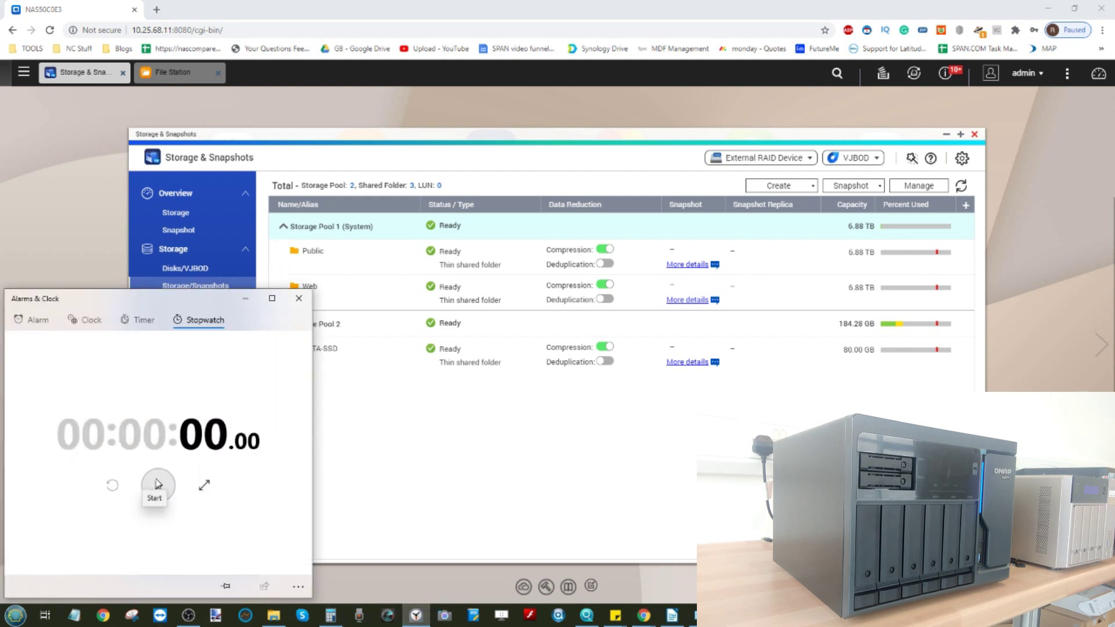
{"action": "left_click", "coordinate": [157, 484]}
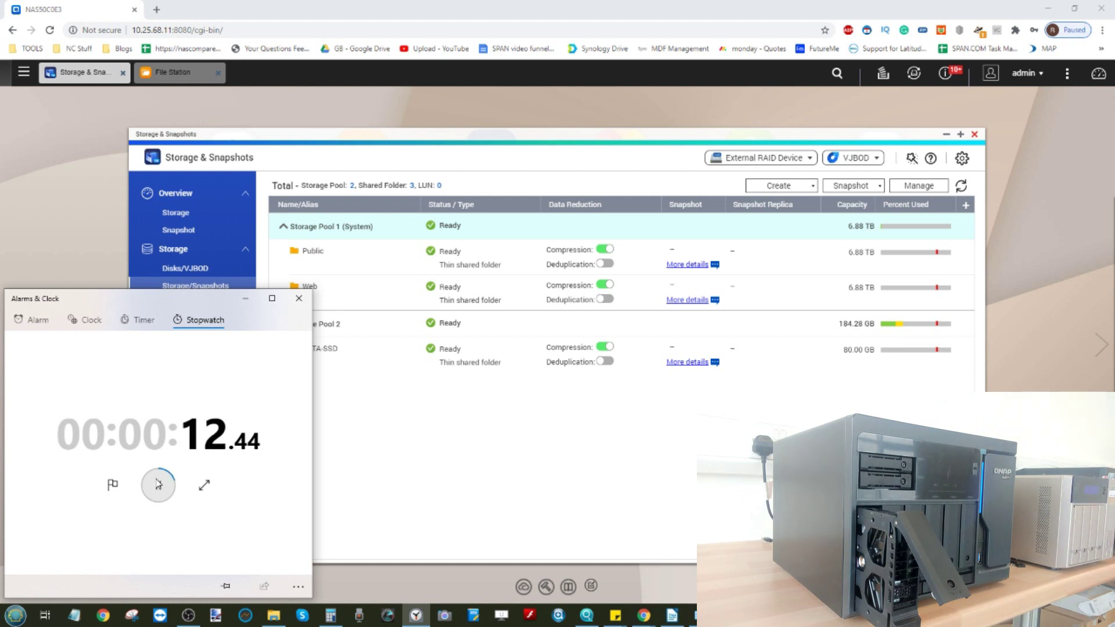
{"action": "left_click", "coordinate": [377, 467]}
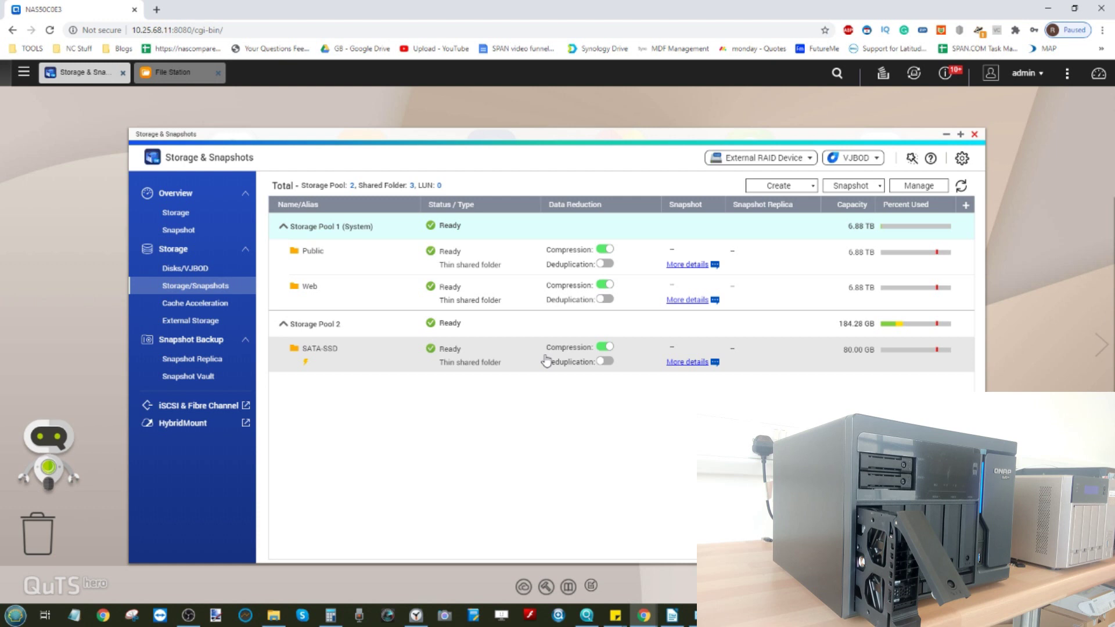
{"action": "left_click", "coordinate": [210, 270]}
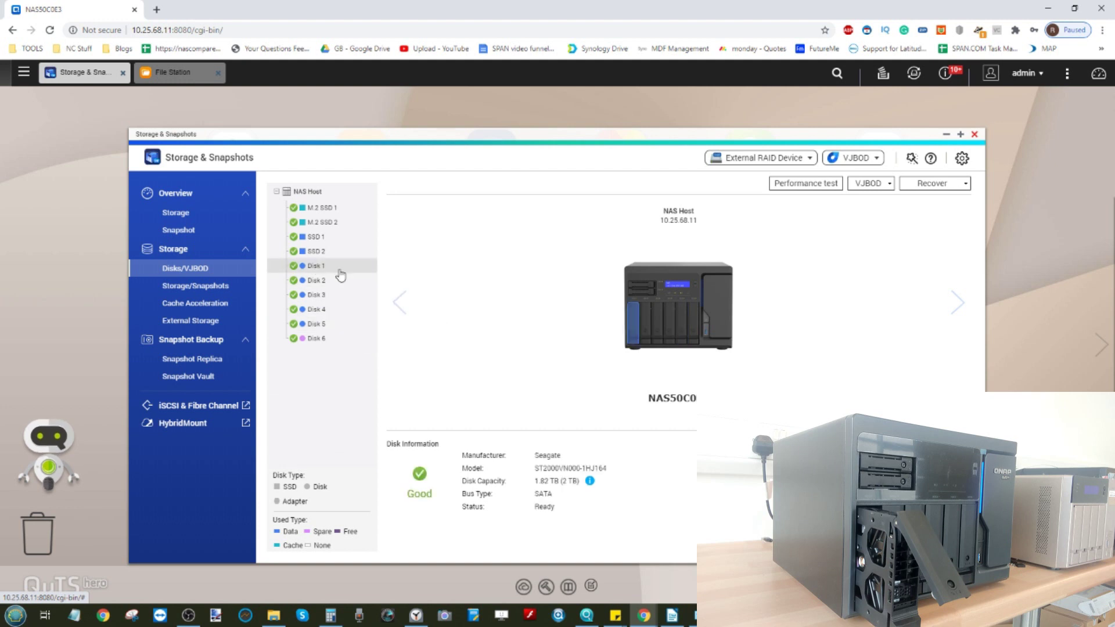
Inspect Disk 1 and Disk 6 and confirm RAID Group 1 now uses Disks 6, 2, 3, 4, 5
{"action": "mouse_move", "coordinate": [331, 271]}
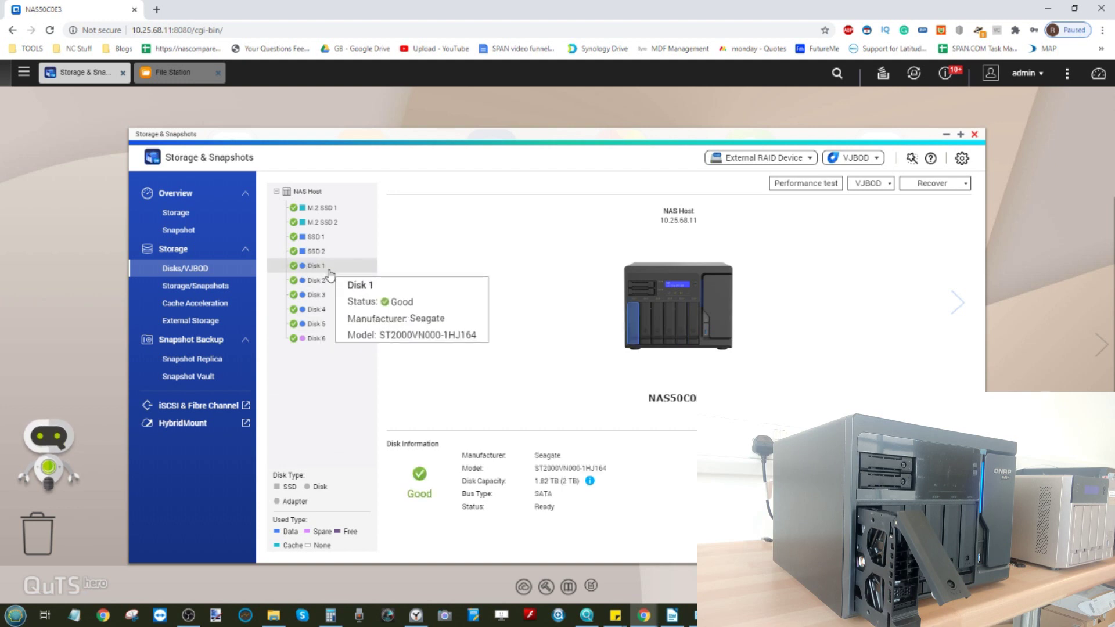
{"action": "mouse_move", "coordinate": [334, 340]}
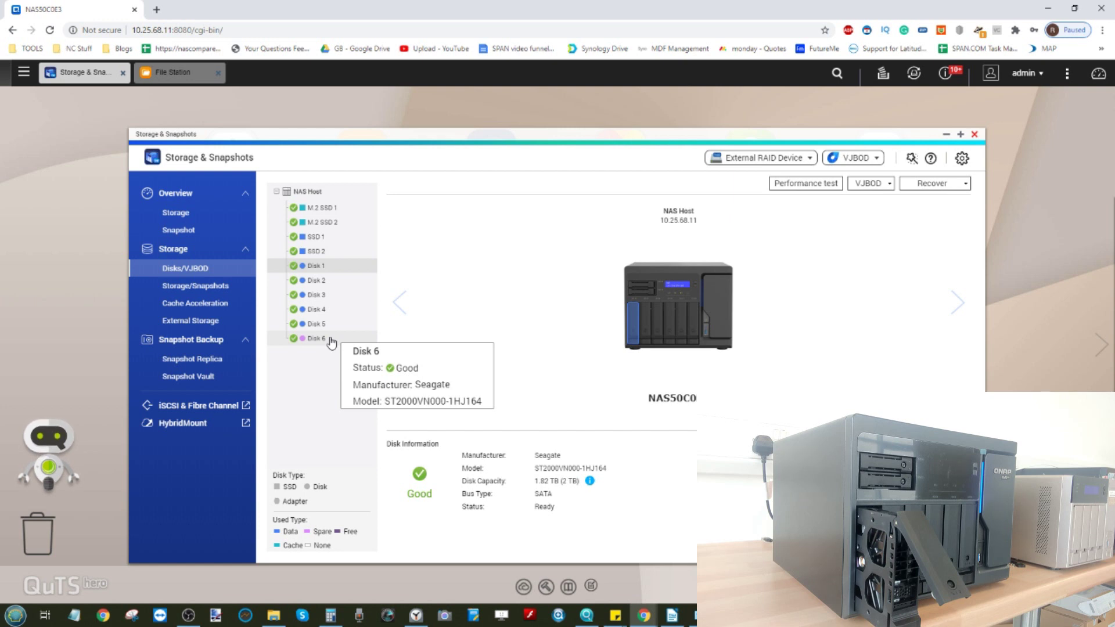
{"action": "left_click", "coordinate": [331, 342]}
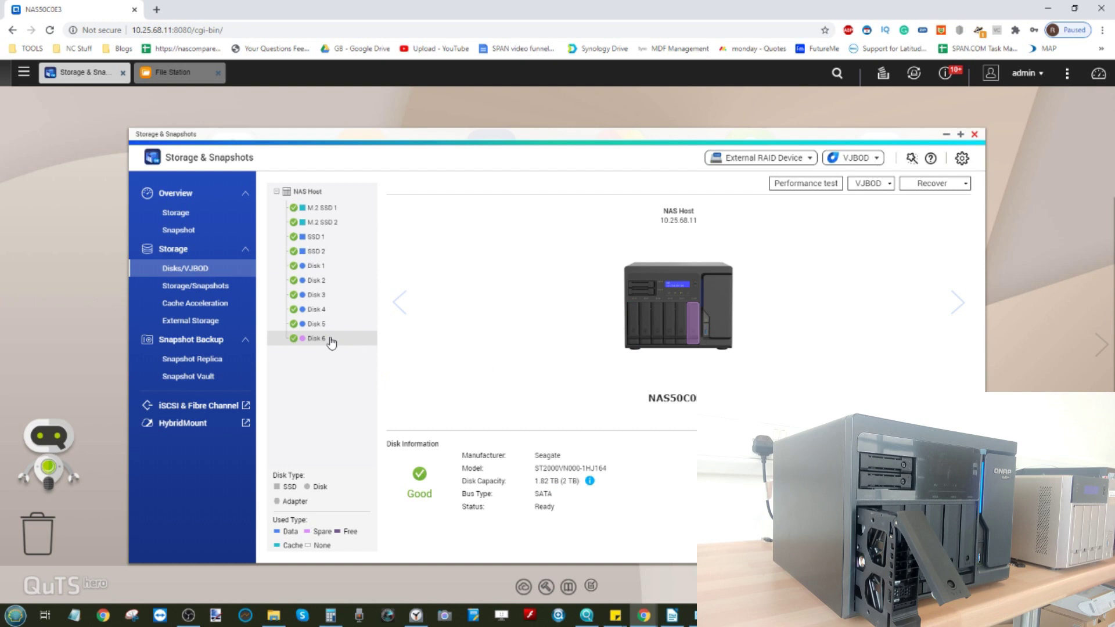
{"action": "left_click", "coordinate": [332, 266]}
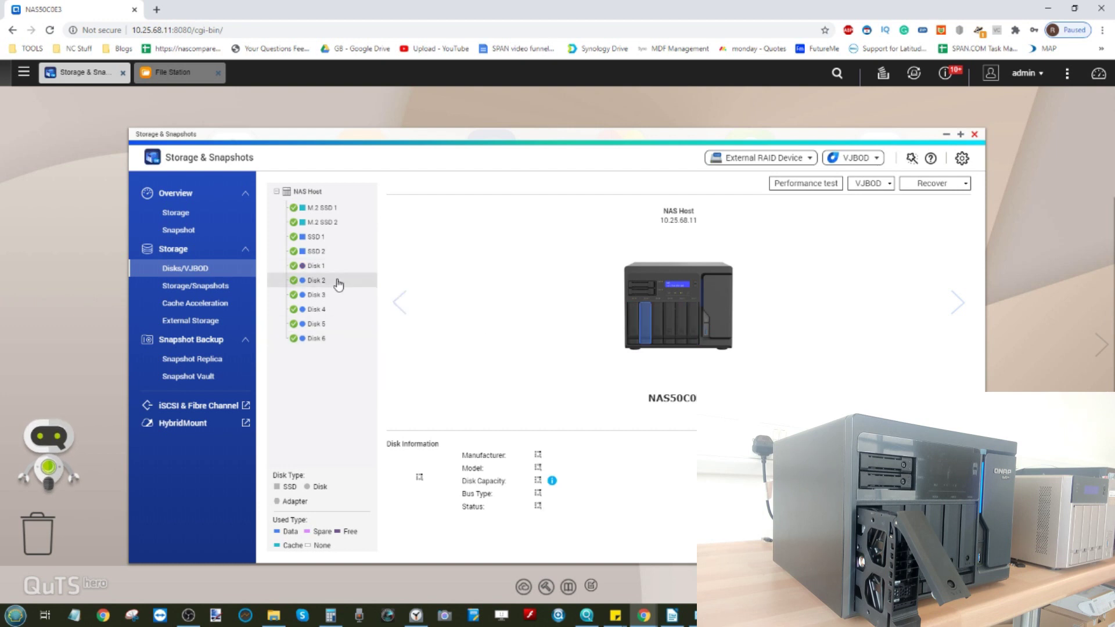
{"action": "mouse_move", "coordinate": [320, 341]}
{"action": "left_click", "coordinate": [319, 342]}
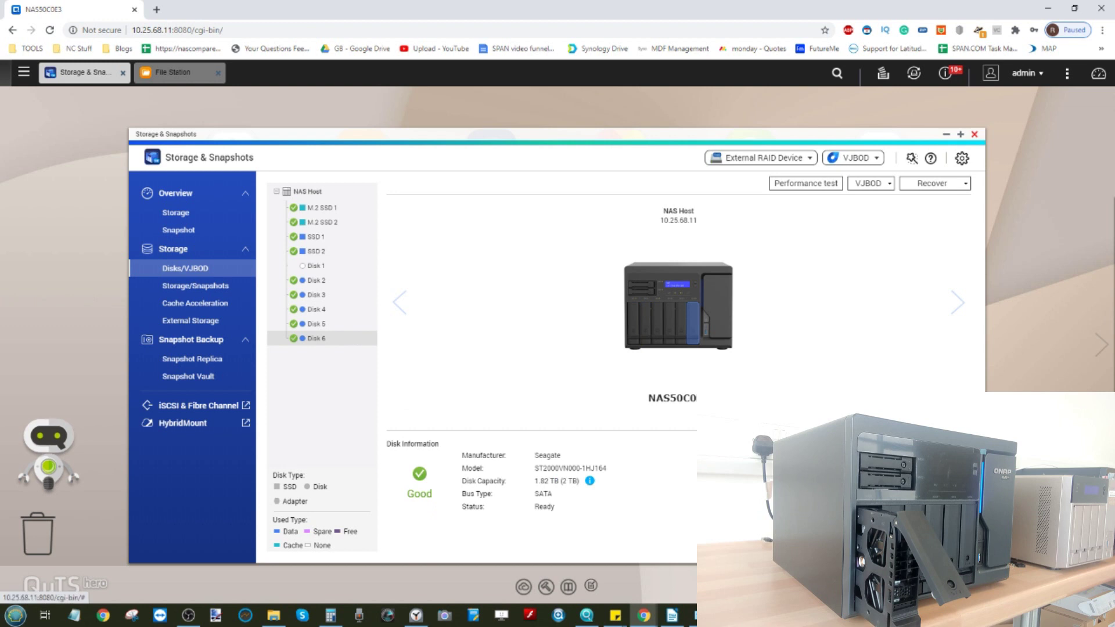
{"action": "left_click", "coordinate": [430, 491]}
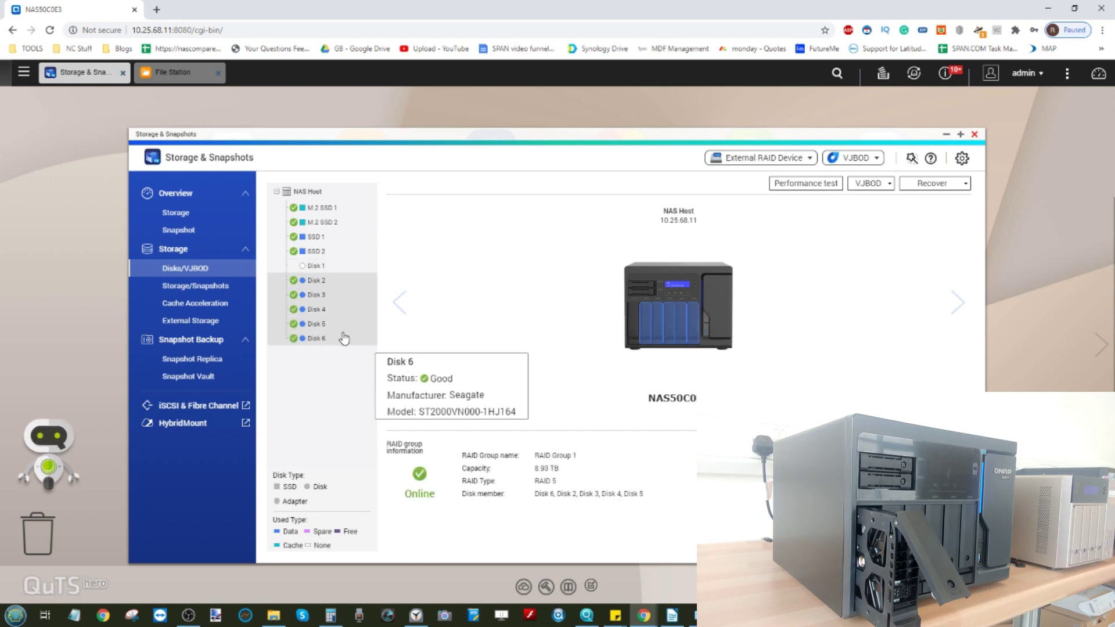
Check the event notifications, then stop the stopwatch and reset it to zero
{"action": "left_click", "coordinate": [955, 73]}
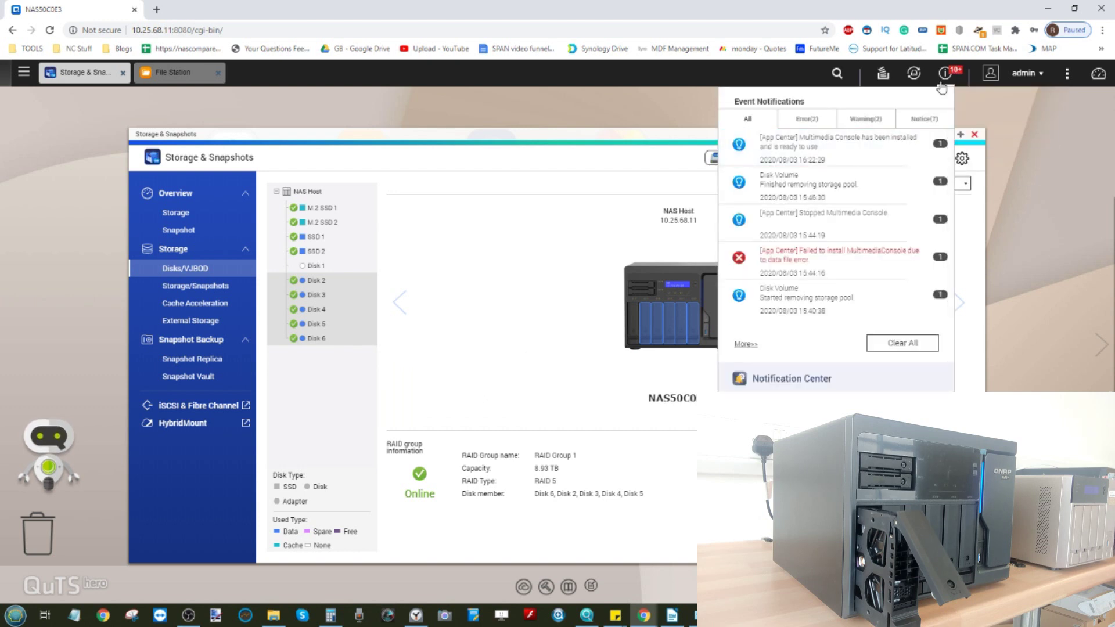
{"action": "left_click", "coordinate": [953, 73]}
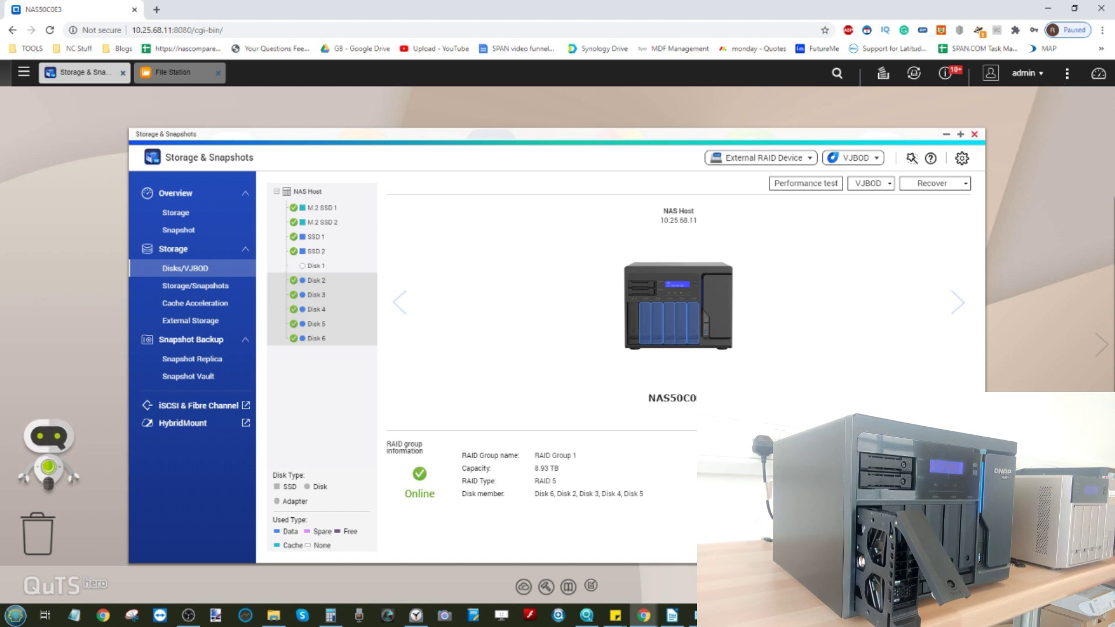
{"action": "mouse_move", "coordinate": [319, 311]}
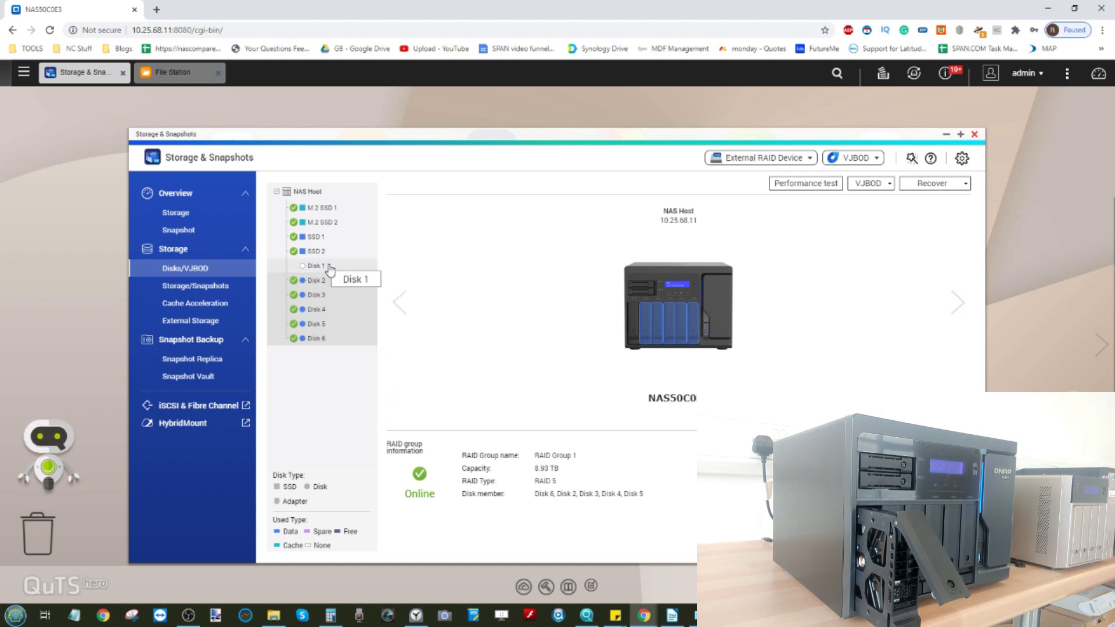
{"action": "mouse_move", "coordinate": [325, 328]}
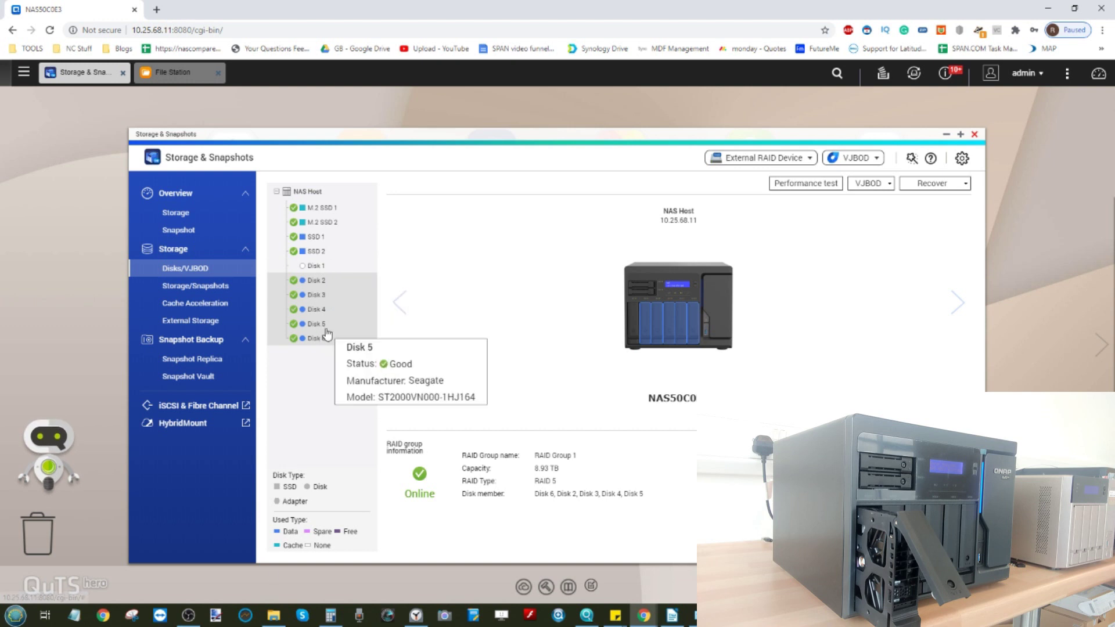
{"action": "left_click", "coordinate": [416, 614]}
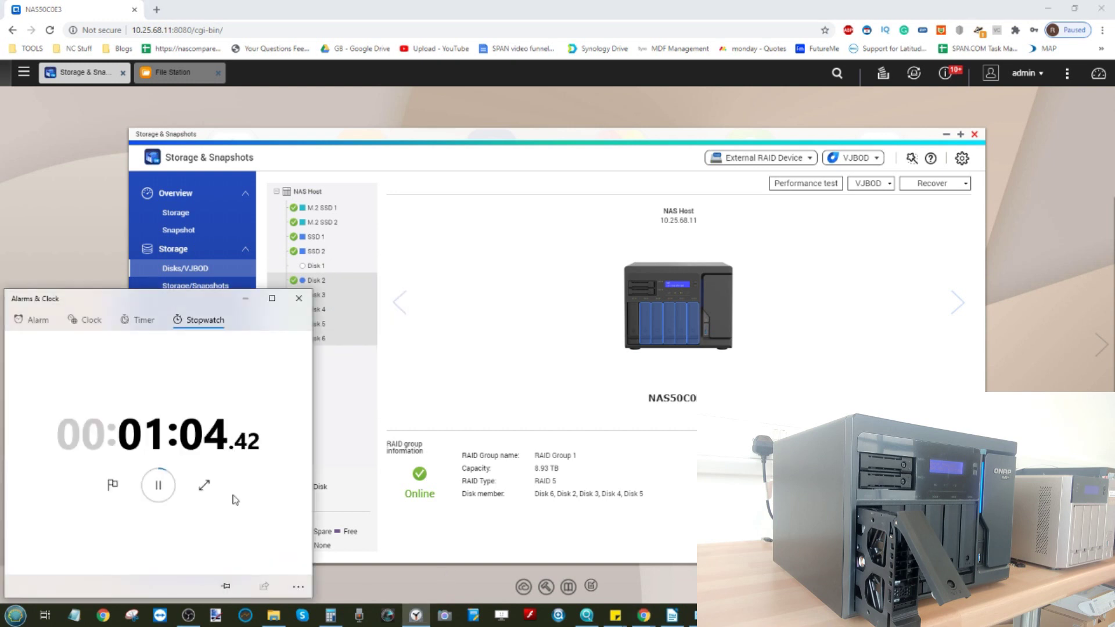
{"action": "left_click", "coordinate": [158, 484]}
{"action": "left_click", "coordinate": [112, 484]}
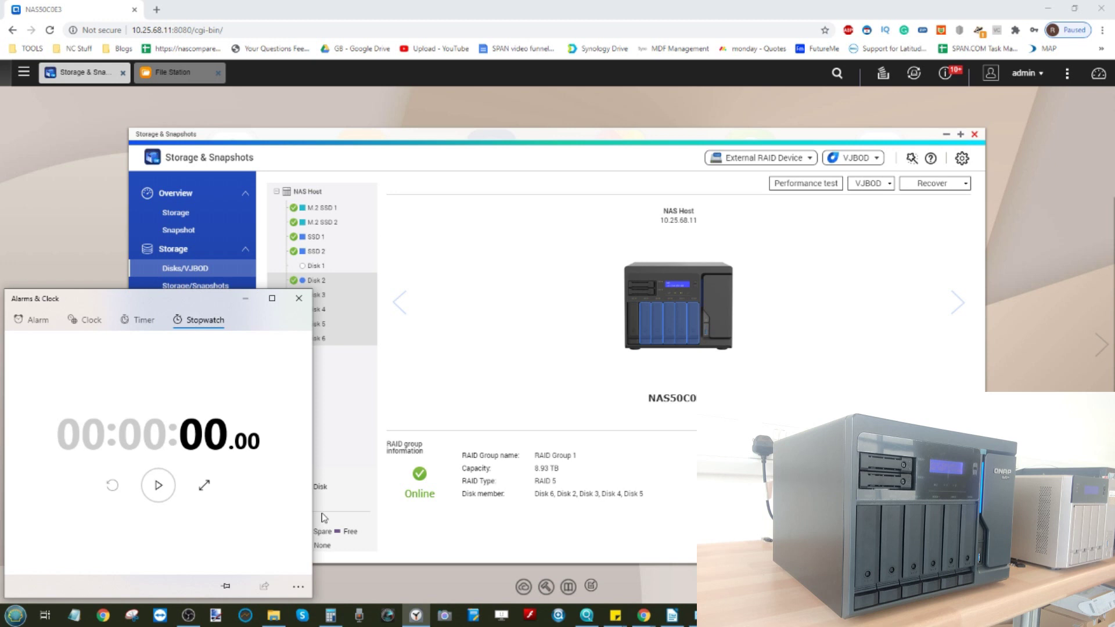
Confirm reinserted Disk 1 reports Good as a 1.82 TB Seagate, then return to the pool list
{"action": "left_click", "coordinate": [543, 375]}
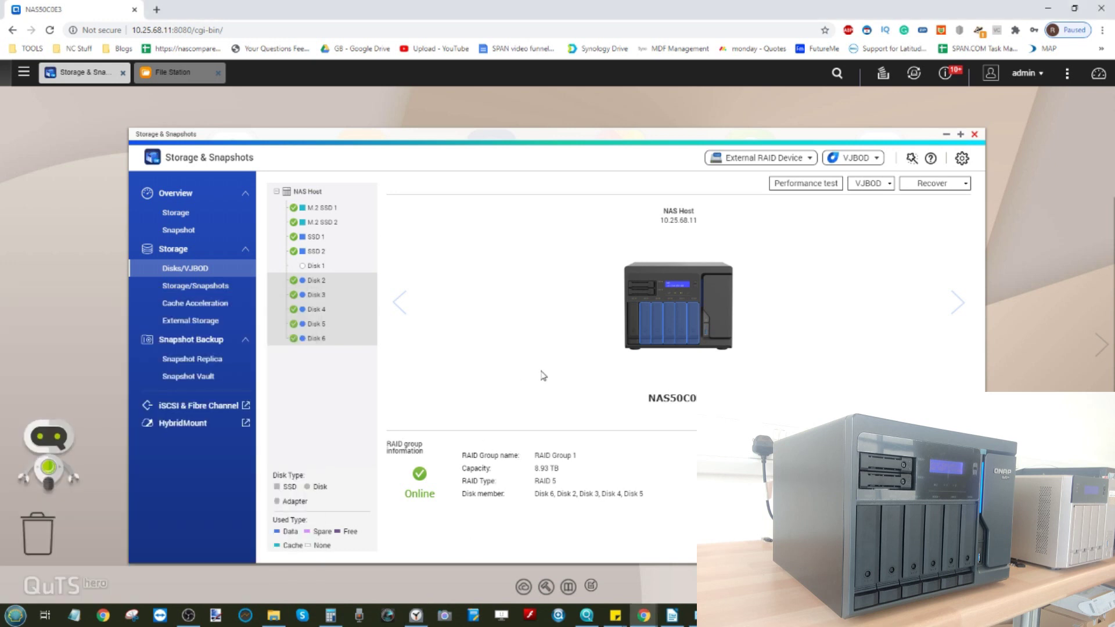
{"action": "left_click", "coordinate": [345, 272]}
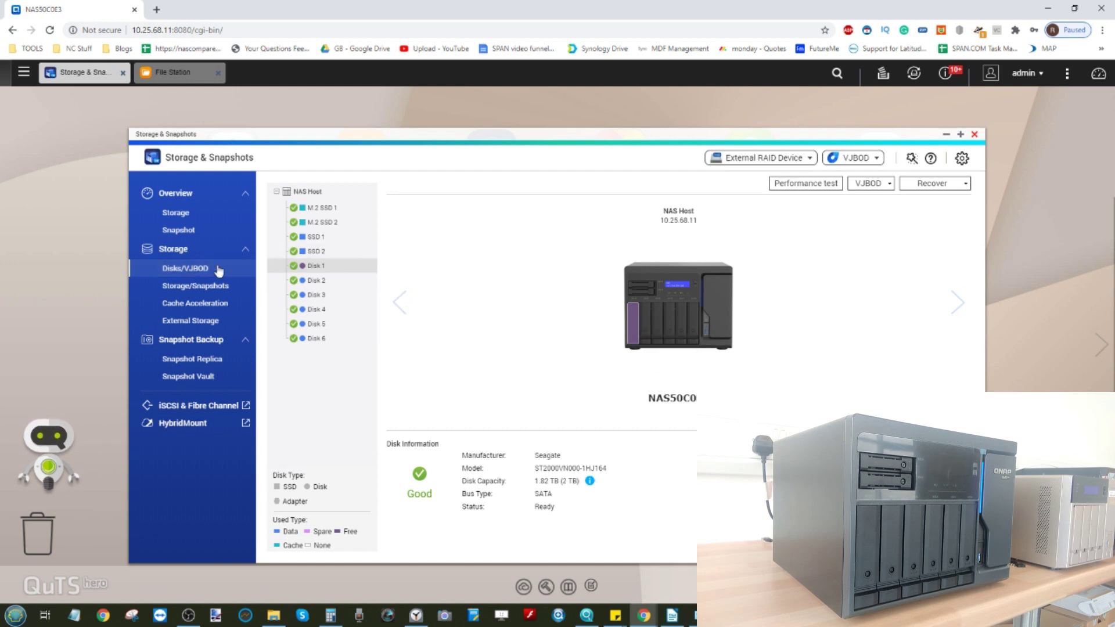
{"action": "left_click", "coordinate": [146, 288]}
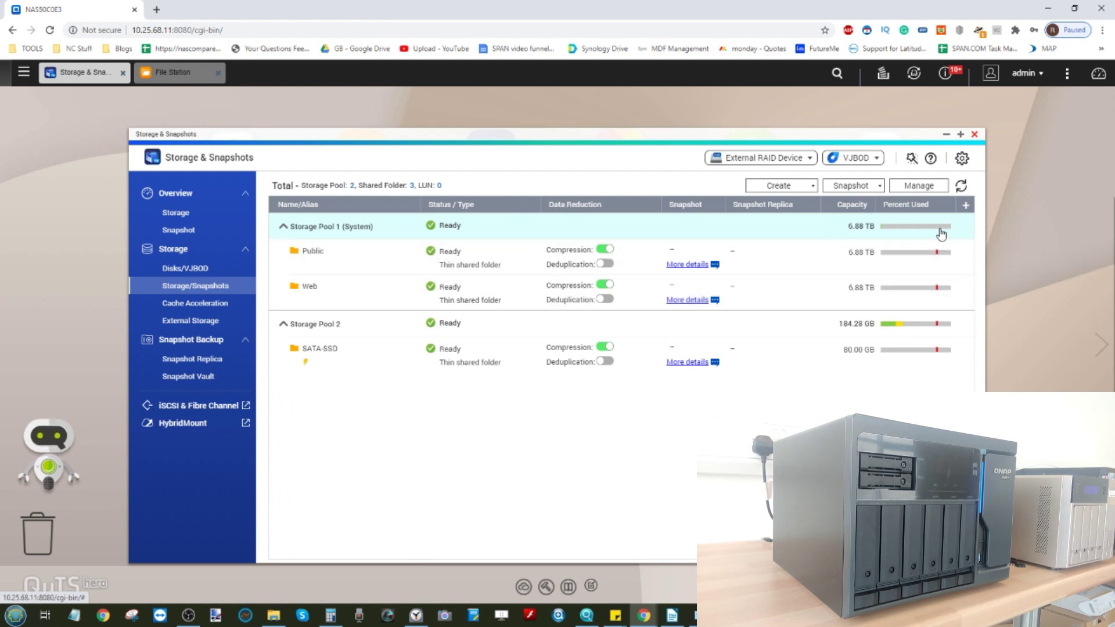
Collapse and re-expand Storage Pool 1, check the stopwatch, and open Storage Pool 2 management
{"action": "left_click", "coordinate": [811, 233]}
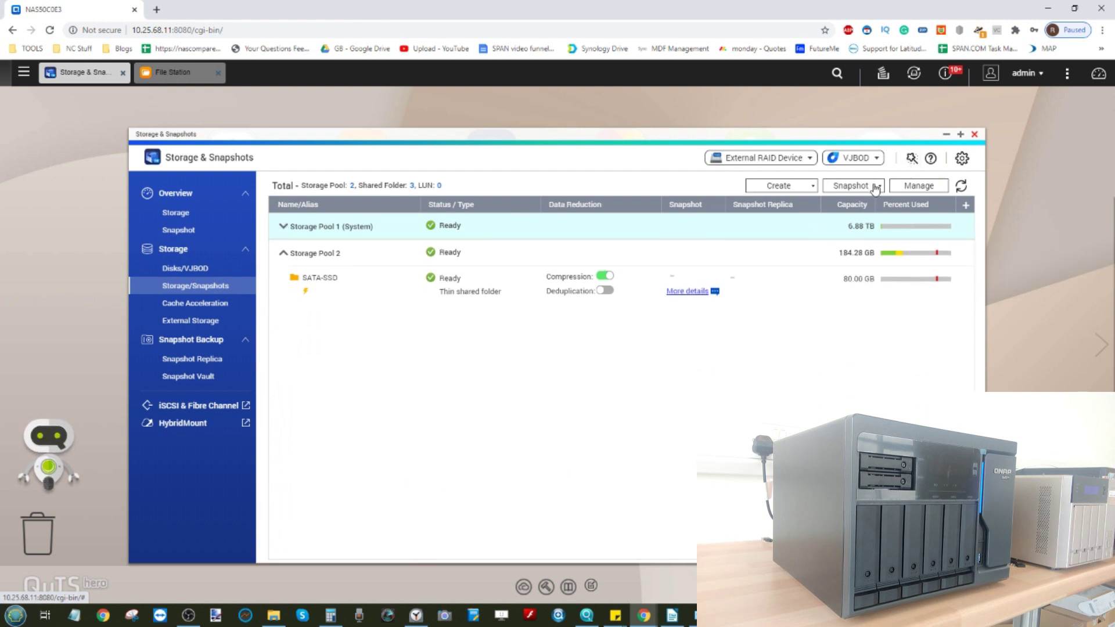
{"action": "left_click", "coordinate": [813, 235]}
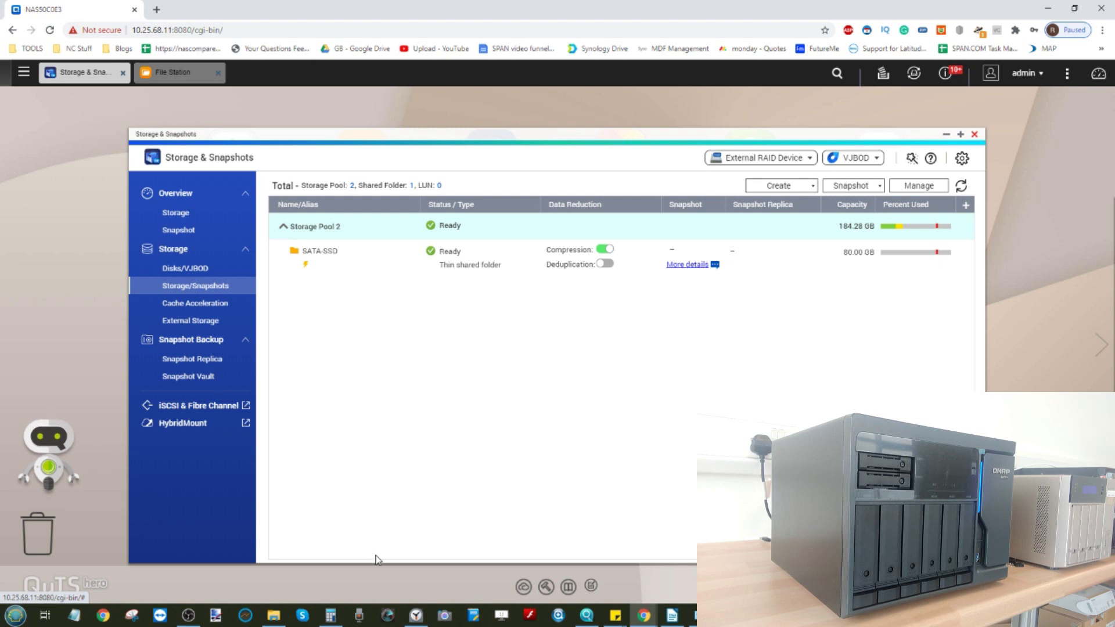
{"action": "left_click", "coordinate": [415, 615]}
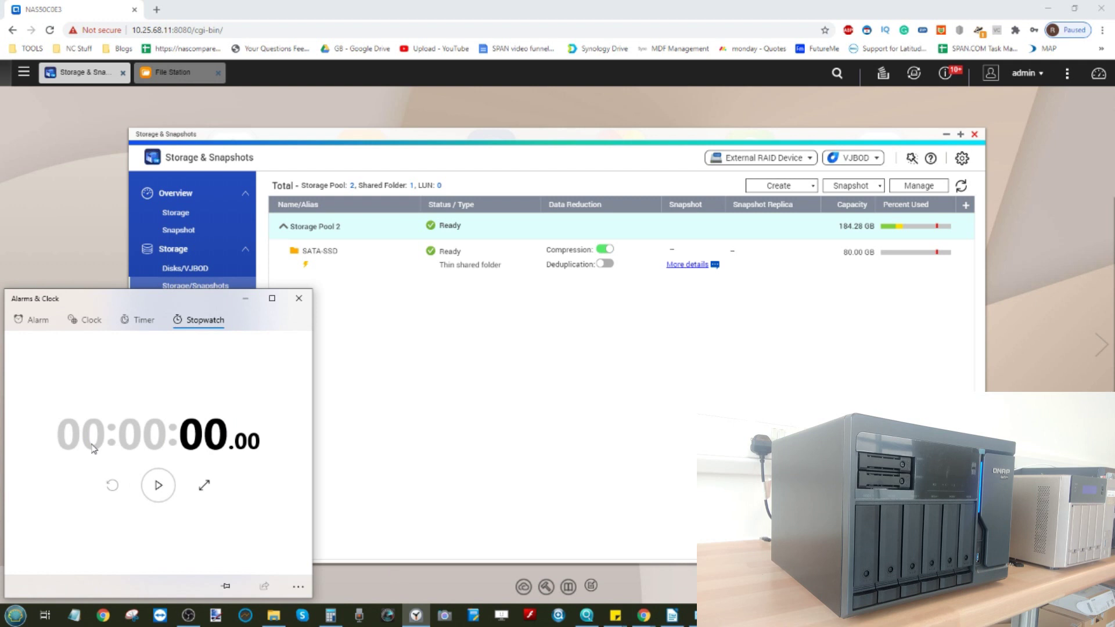
{"action": "left_click", "coordinate": [405, 370]}
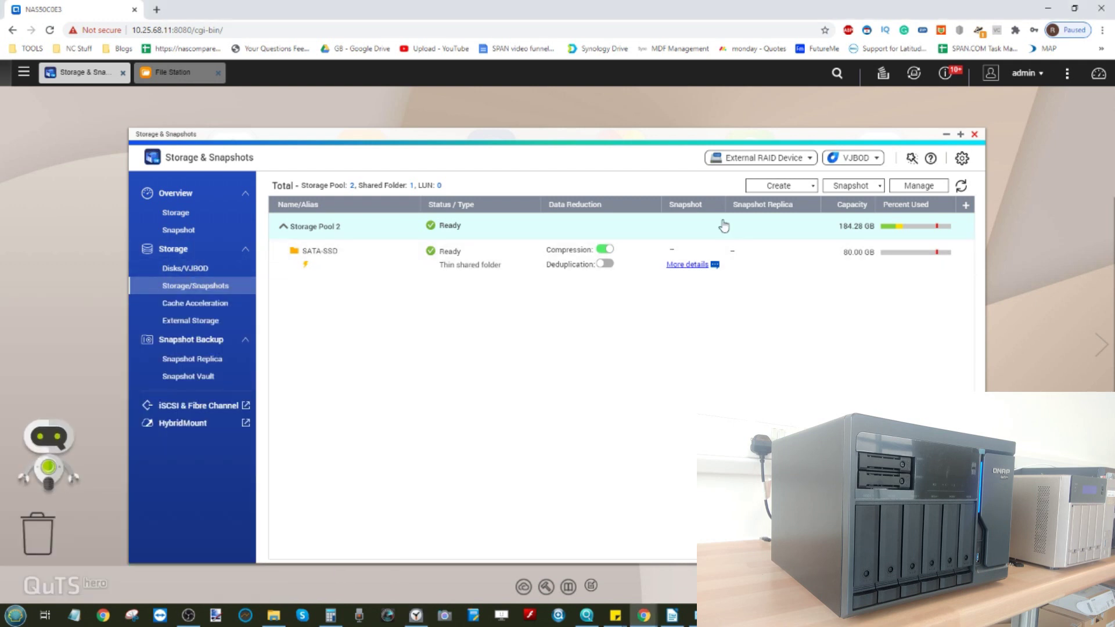
{"action": "left_click", "coordinate": [899, 187]}
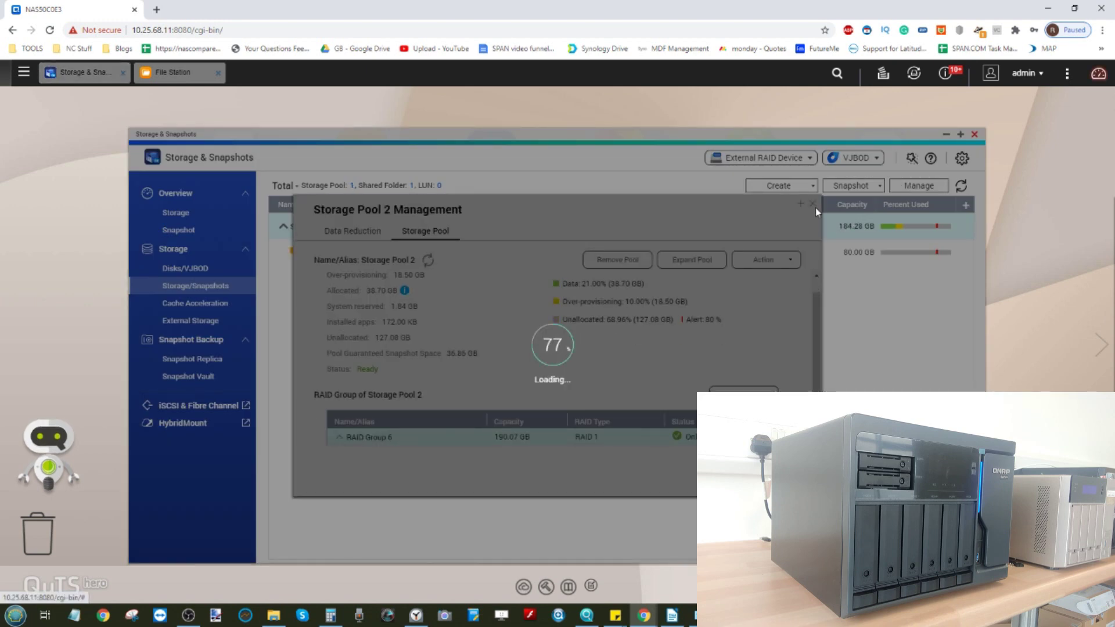
Close Storage Pool 2 management and start a new storage pool with all six disks selected
{"action": "left_click", "coordinate": [812, 204]}
{"action": "left_click", "coordinate": [812, 186]}
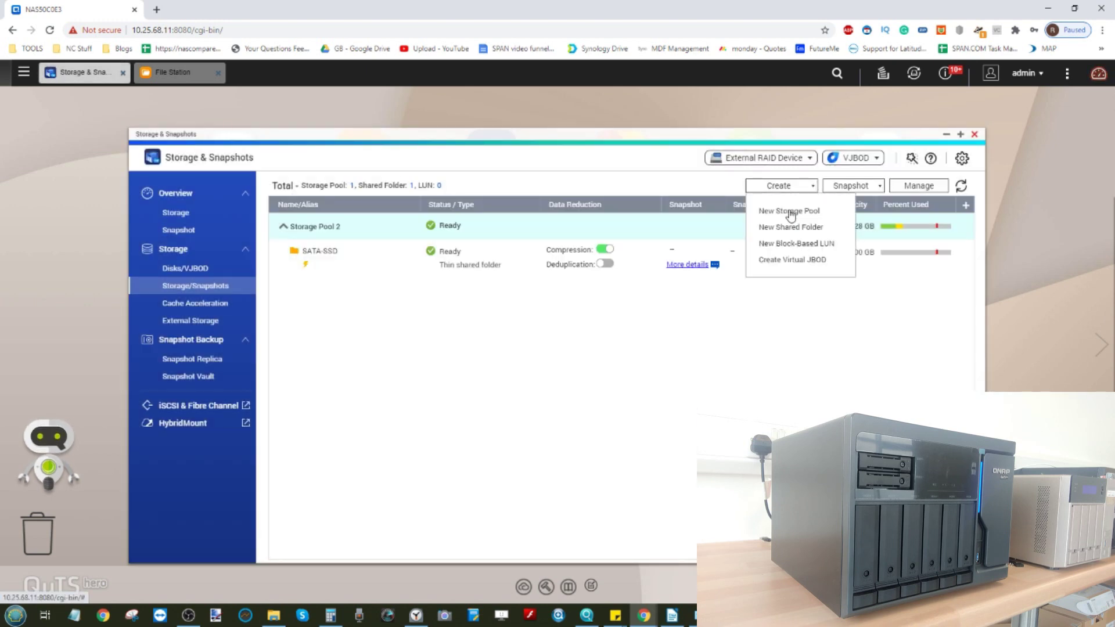
{"action": "left_click", "coordinate": [791, 212]}
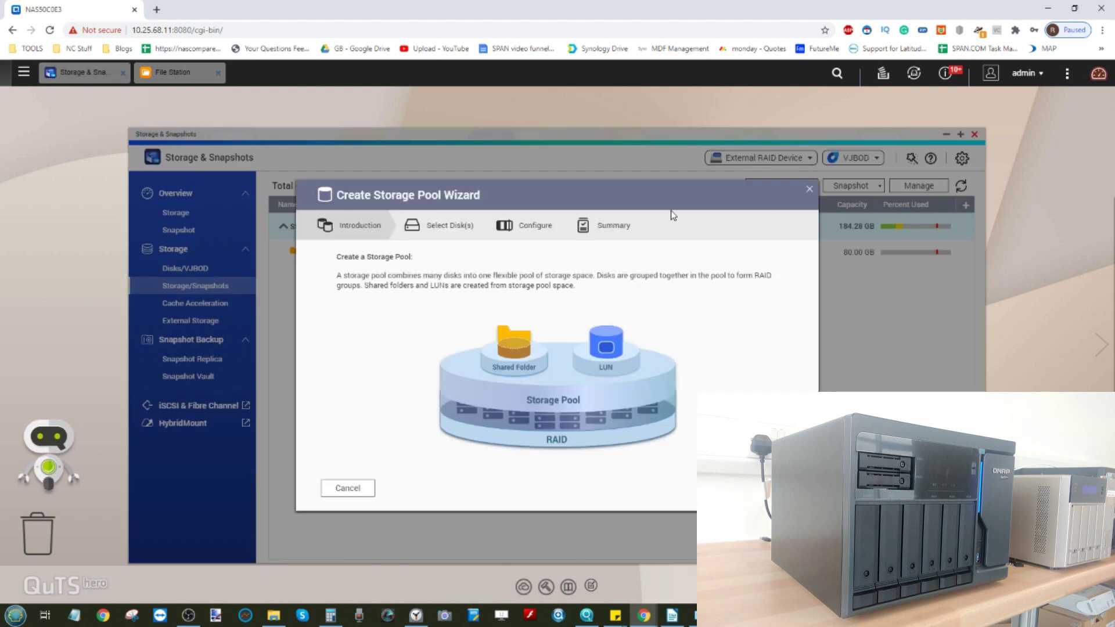
{"action": "left_click", "coordinate": [778, 488]}
{"action": "left_click", "coordinate": [346, 309]}
{"action": "scroll", "coordinate": [416, 380], "scroll_direction": "down", "scroll_amount": 1}
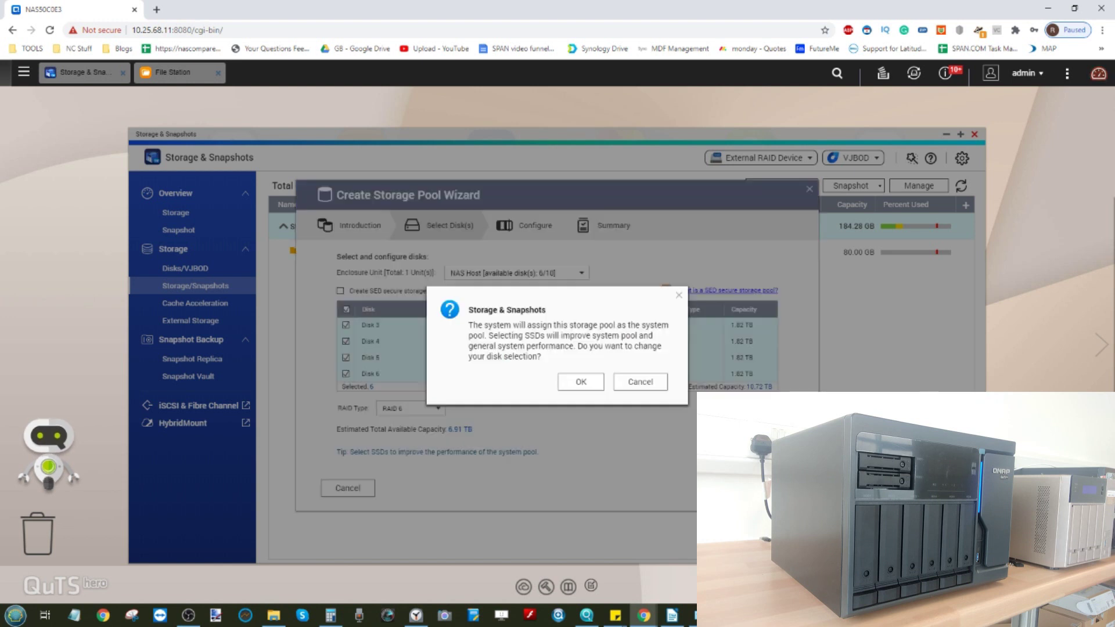
{"action": "left_click", "coordinate": [635, 386]}
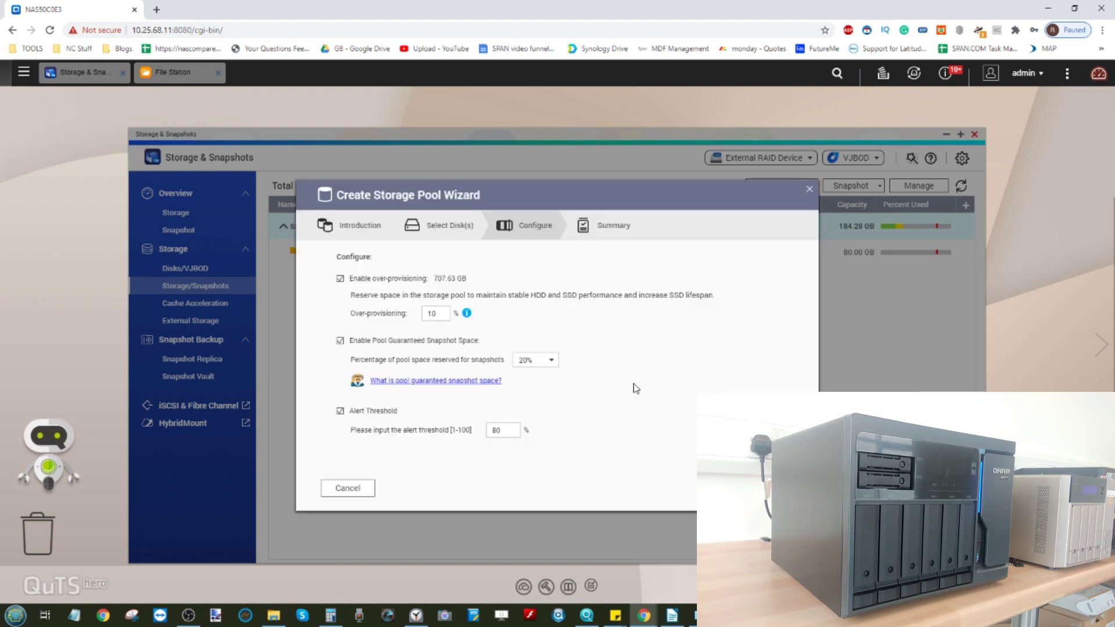
Disable over-provisioning, guaranteed snapshot space and the alert threshold, then create the pool
{"action": "left_click", "coordinate": [339, 279]}
{"action": "left_click", "coordinate": [340, 340]}
{"action": "left_click", "coordinate": [340, 411]}
{"action": "left_click", "coordinate": [783, 487]}
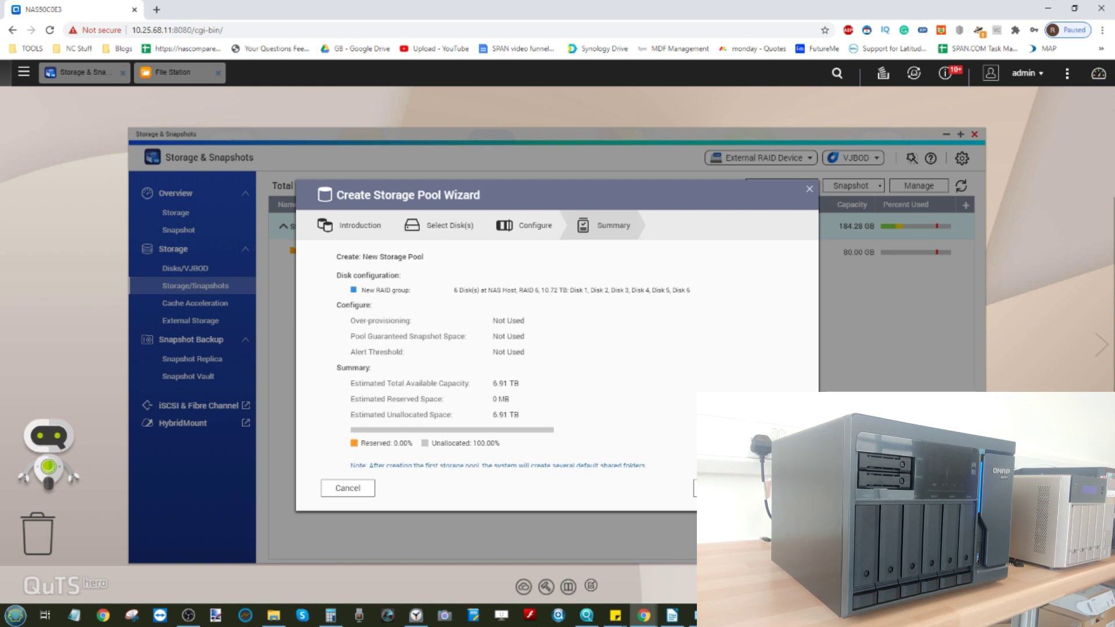
{"action": "left_click", "coordinate": [784, 488]}
Confirm erasing the disks, start the stopwatch timing pool creation, and view the physical disks
{"action": "left_click", "coordinate": [574, 368]}
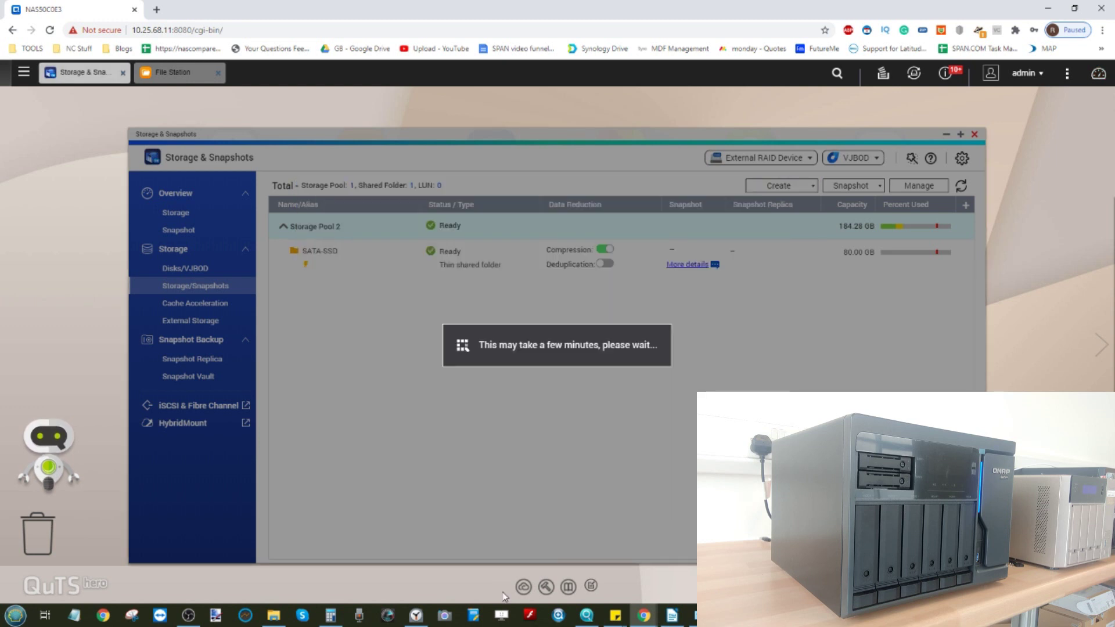
{"action": "left_click", "coordinate": [416, 615]}
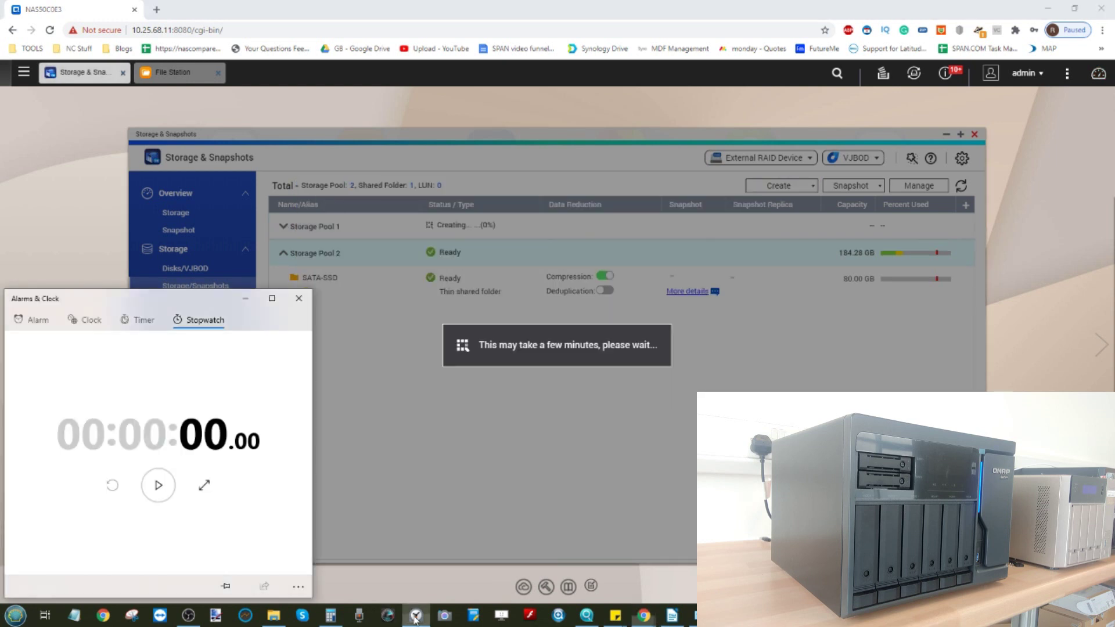
{"action": "left_click", "coordinate": [158, 485]}
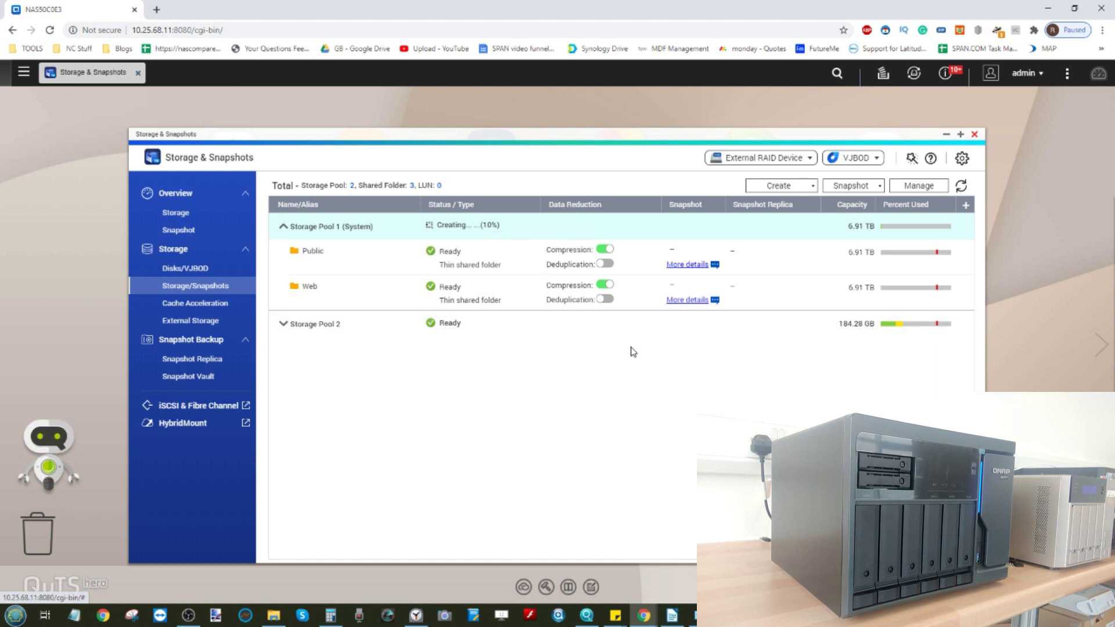
{"action": "left_click", "coordinate": [354, 329]}
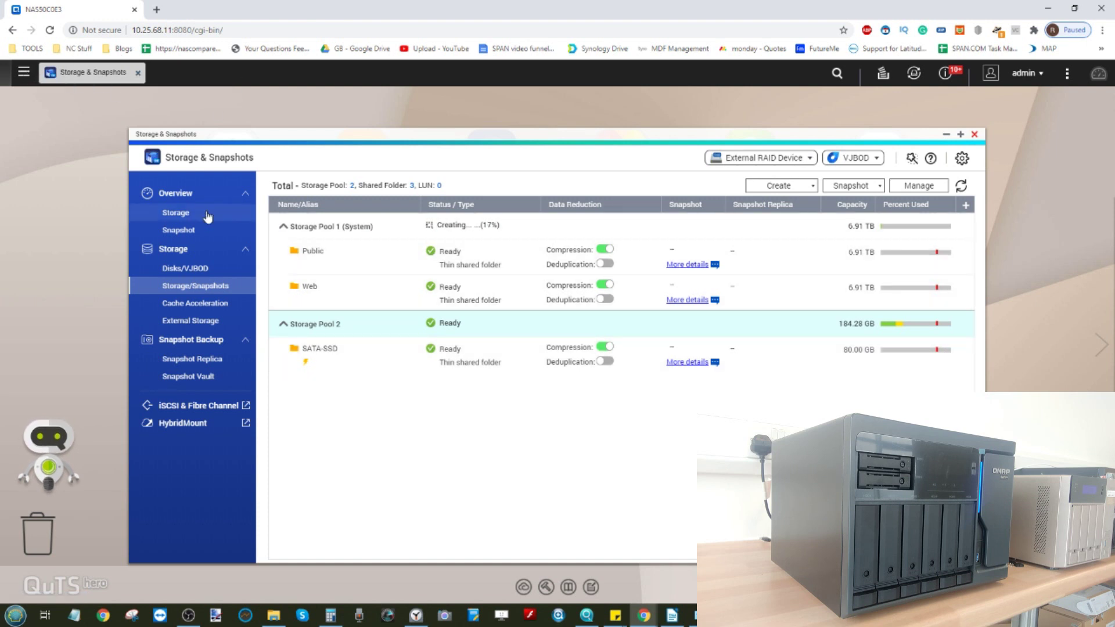
{"action": "left_click", "coordinate": [204, 270]}
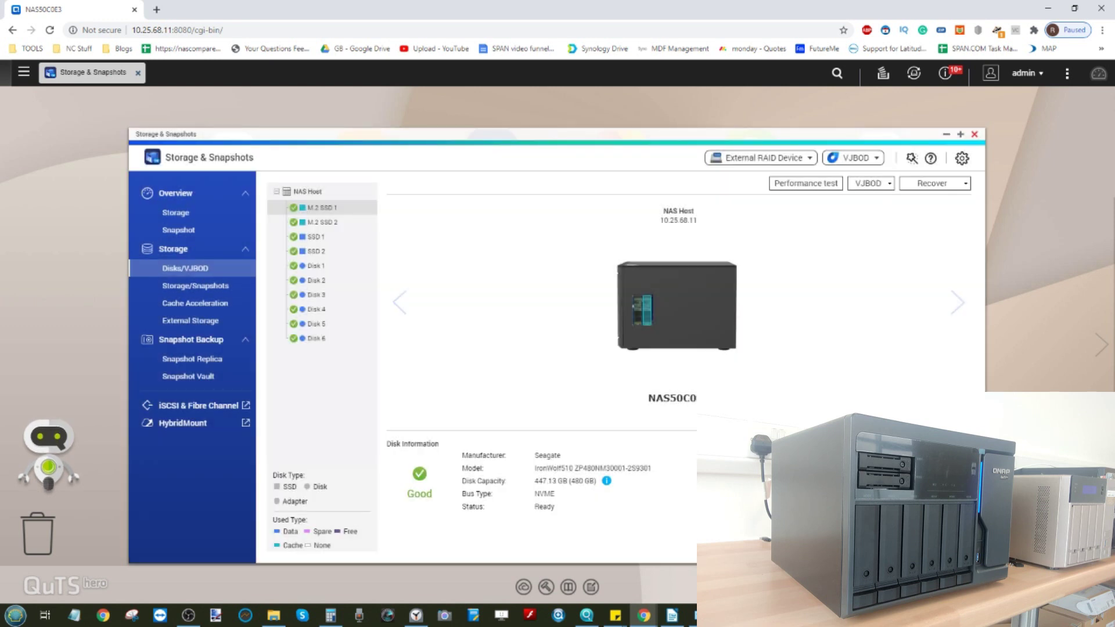
Check the SSD RAID group, then stop the stopwatch at 04:17.10 once Storage Pool 1 is Ready
{"action": "left_click", "coordinate": [313, 236]}
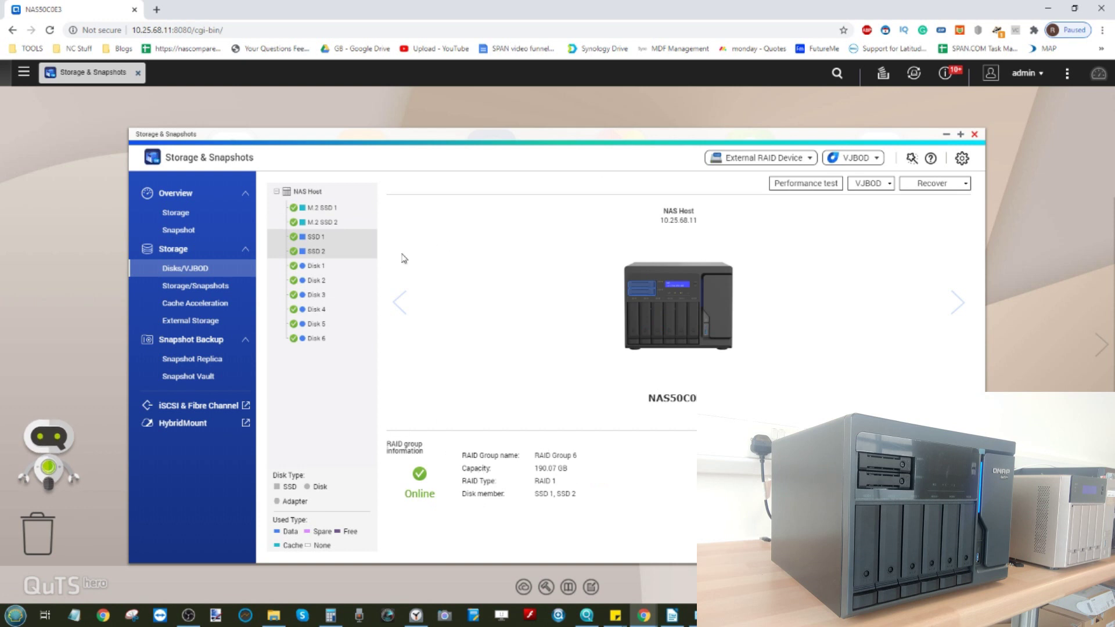
{"action": "left_click", "coordinate": [195, 286]}
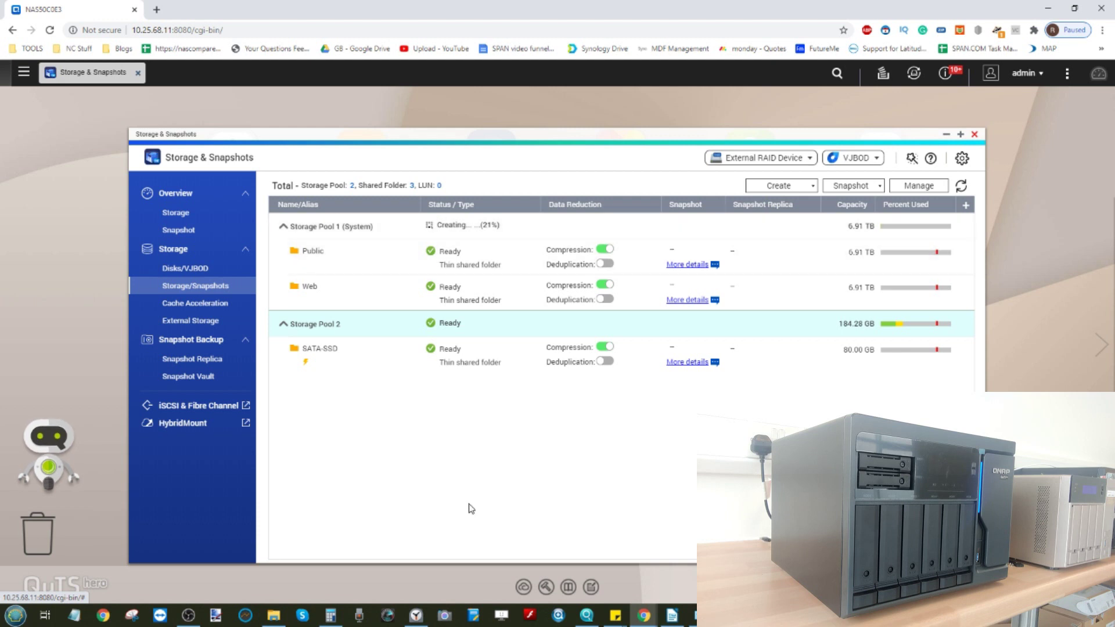
{"action": "left_click", "coordinate": [415, 617]}
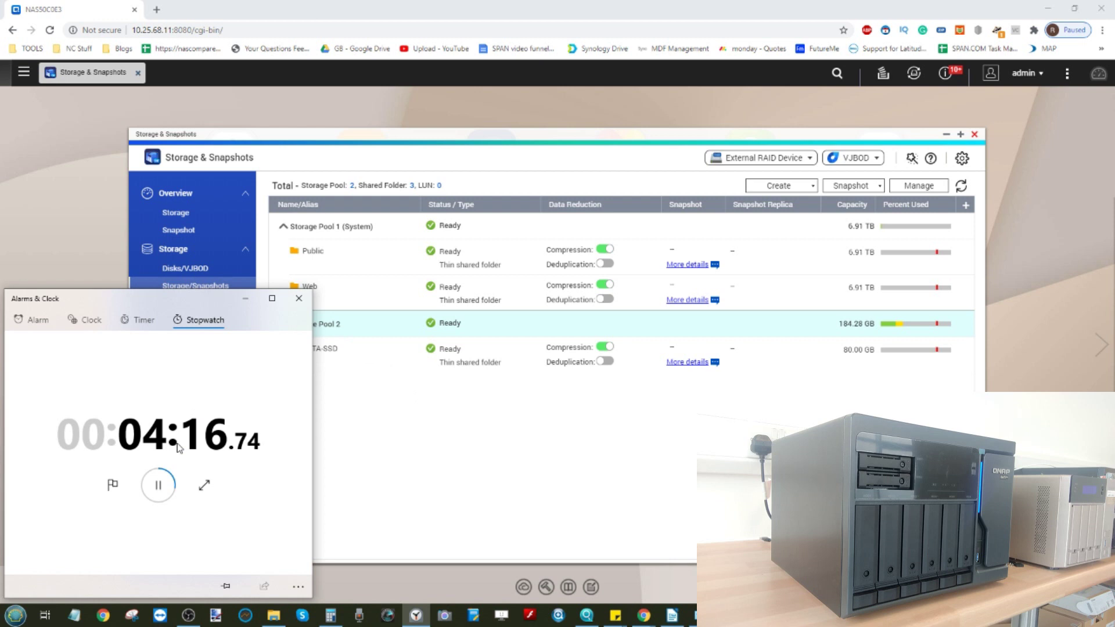
{"action": "left_click", "coordinate": [158, 485]}
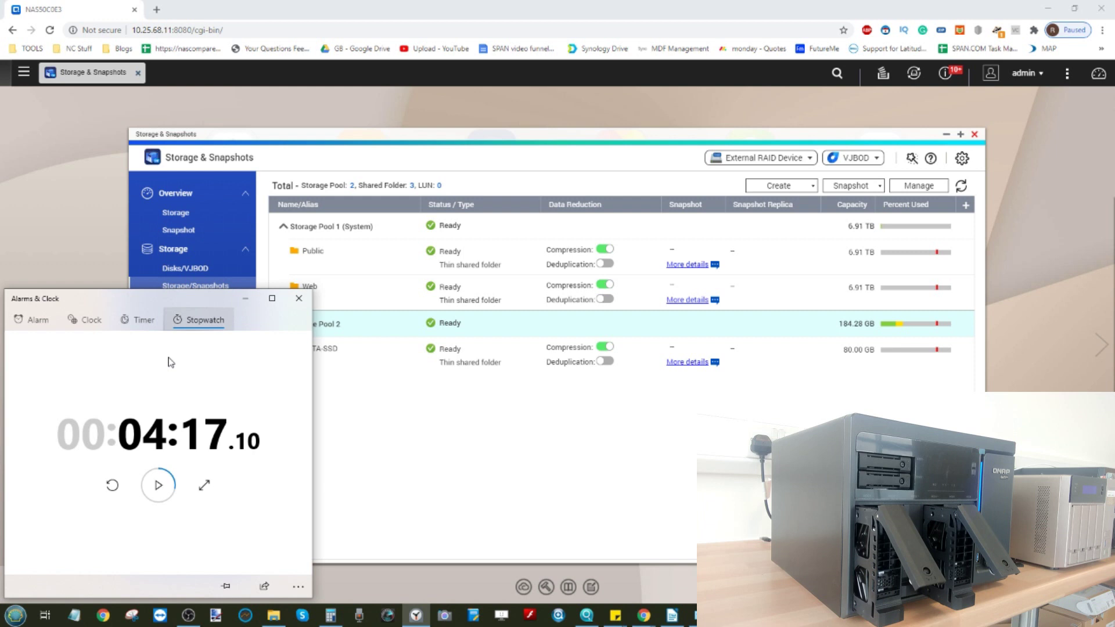
Reset the stopwatch and switch between the physical disk view and storage pool status
{"action": "left_click", "coordinate": [112, 485]}
{"action": "left_click", "coordinate": [371, 452]}
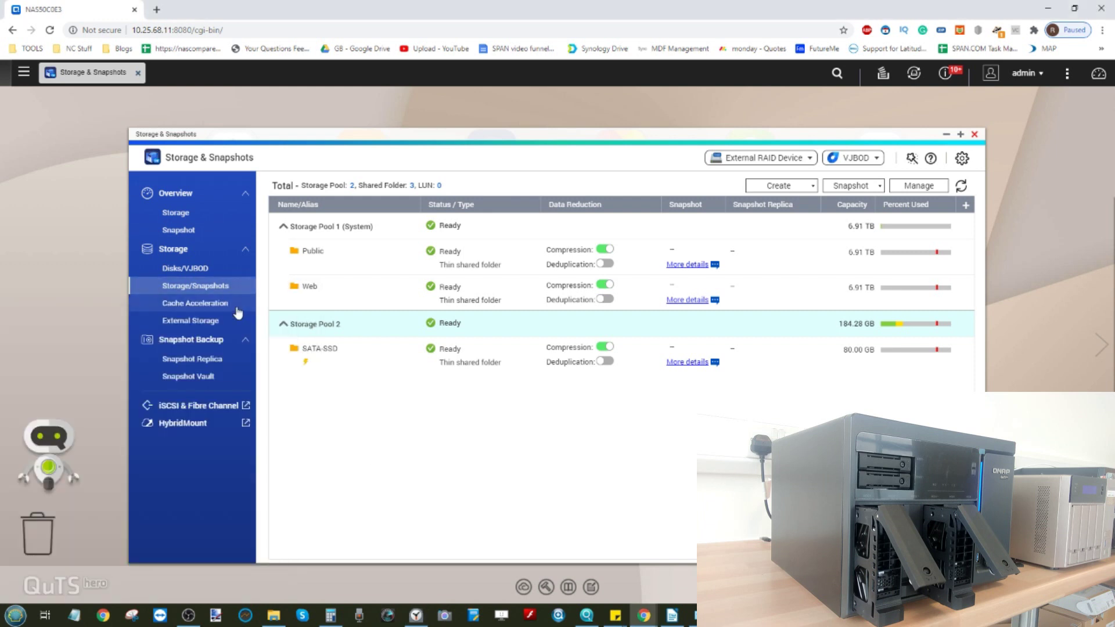
{"action": "left_click", "coordinate": [197, 269]}
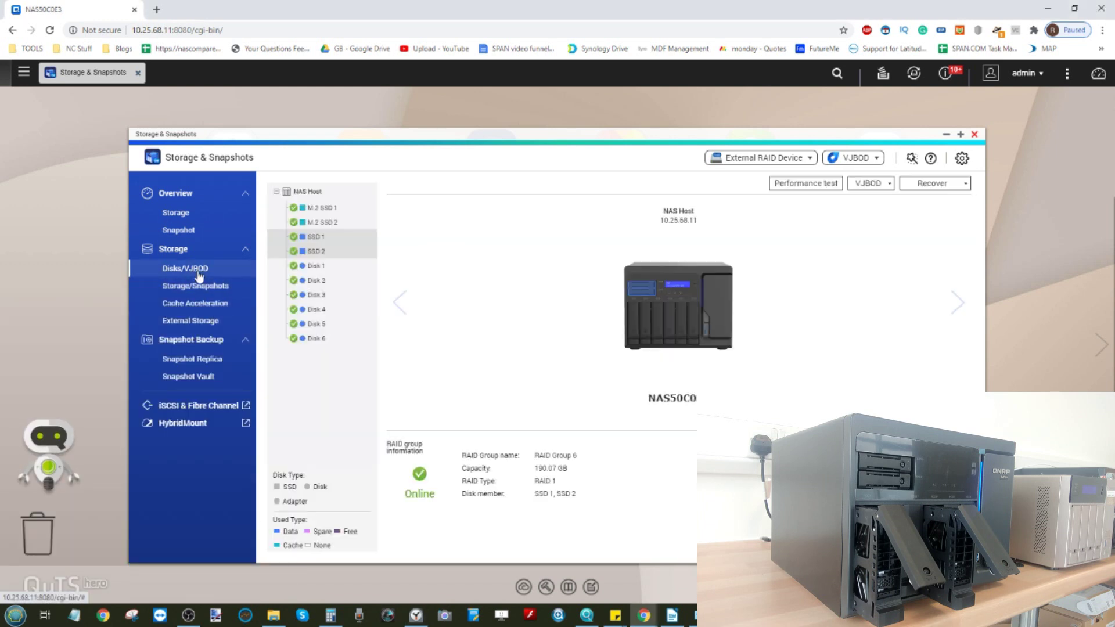
{"action": "left_click", "coordinate": [198, 290]}
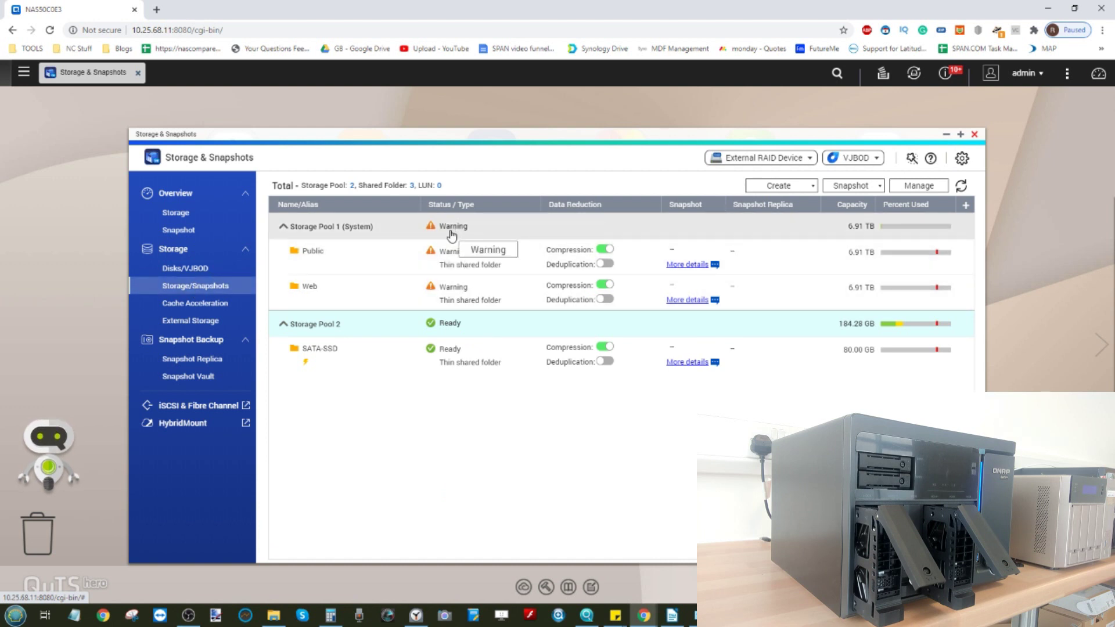
{"action": "left_click", "coordinate": [194, 267]}
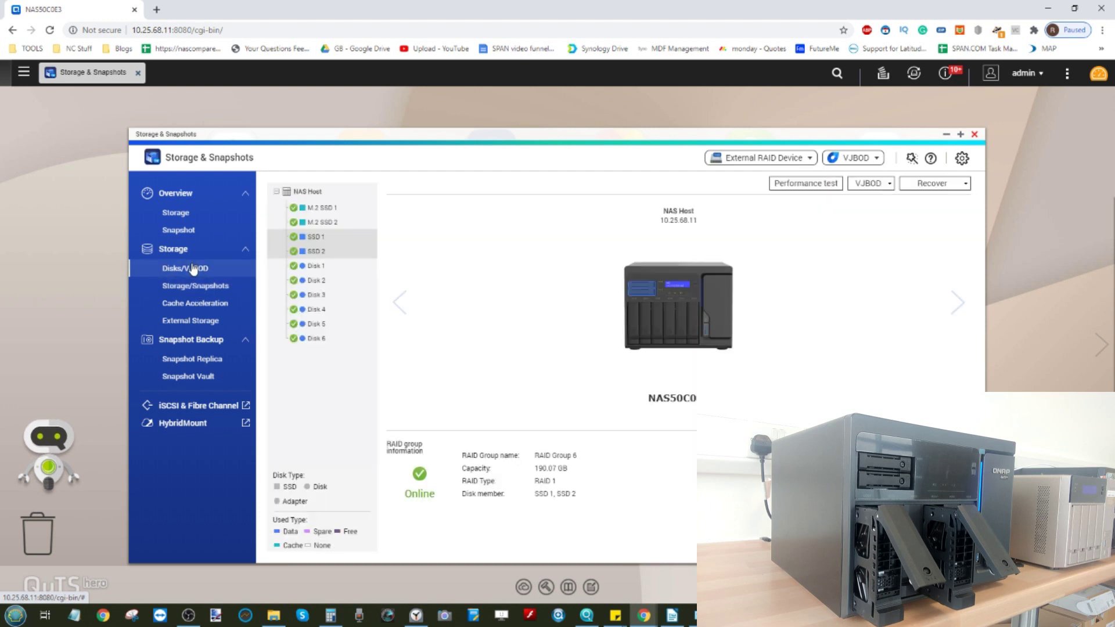
{"action": "left_click", "coordinate": [229, 285]}
{"action": "left_click", "coordinate": [226, 273]}
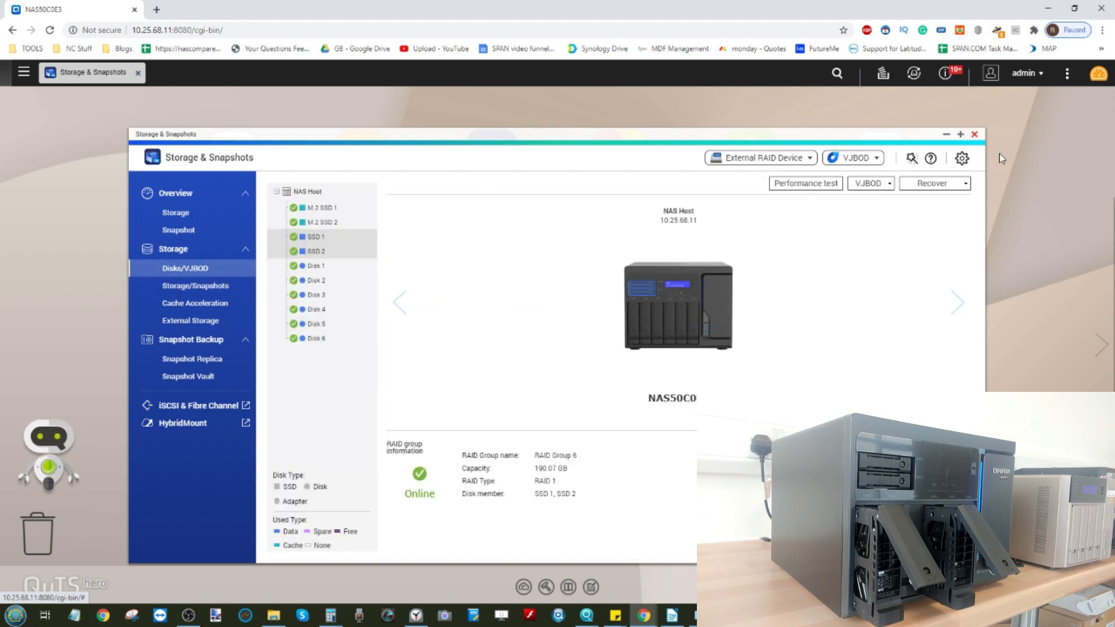
Reopen Storage & Snapshots and view the disk overview showing Disk 1 and Disk 4 missing
{"action": "left_click", "coordinate": [974, 134]}
{"action": "left_click", "coordinate": [488, 158]}
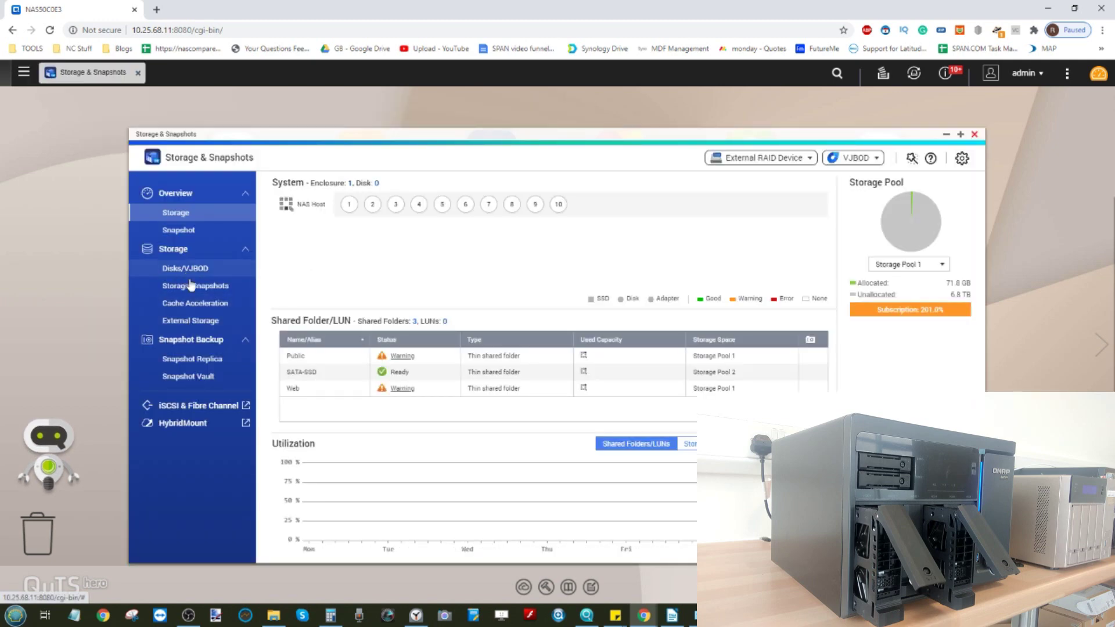
{"action": "left_click", "coordinate": [185, 270]}
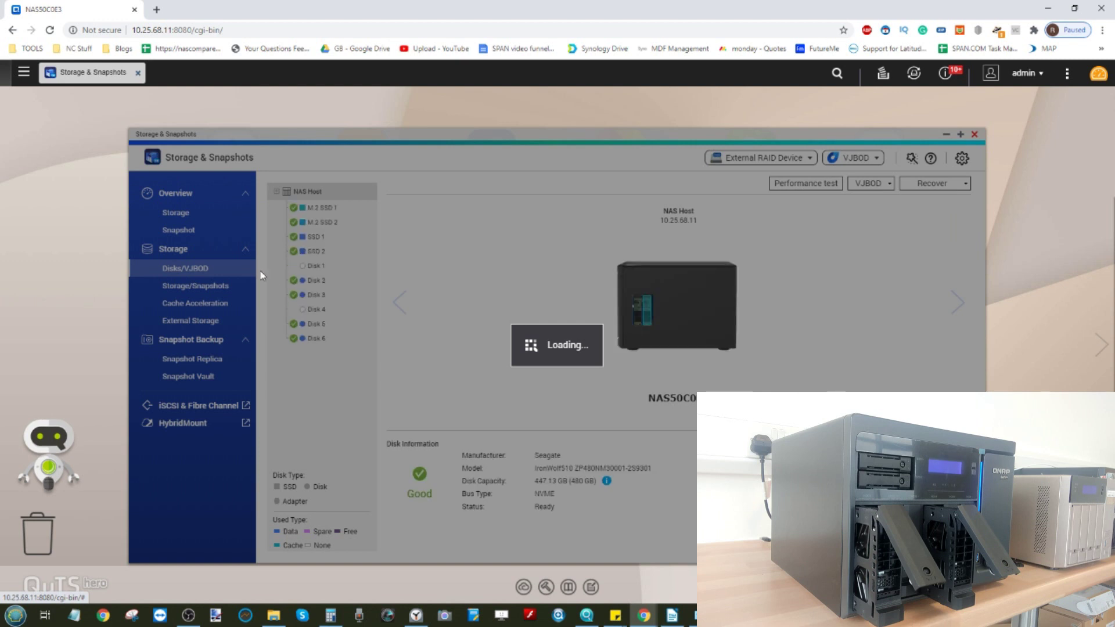
{"action": "mouse_move", "coordinate": [322, 306]}
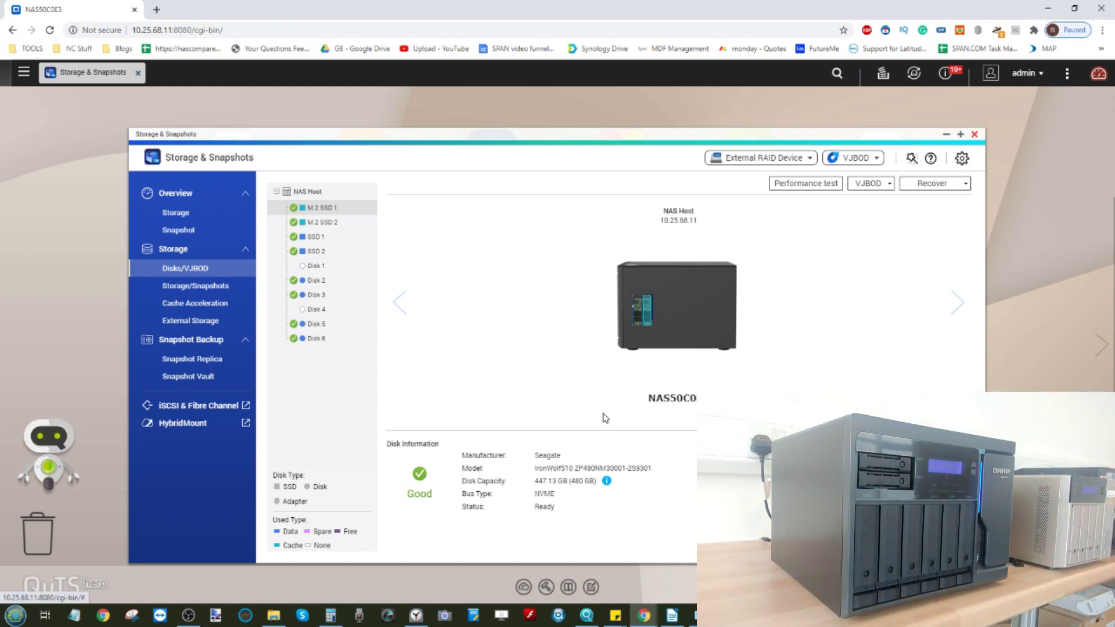
{"action": "left_click", "coordinate": [416, 615]}
Time the rebuild with the stopwatch, checking disks and pool status until Storage Pool 1 shows Ready
{"action": "left_click", "coordinate": [158, 485]}
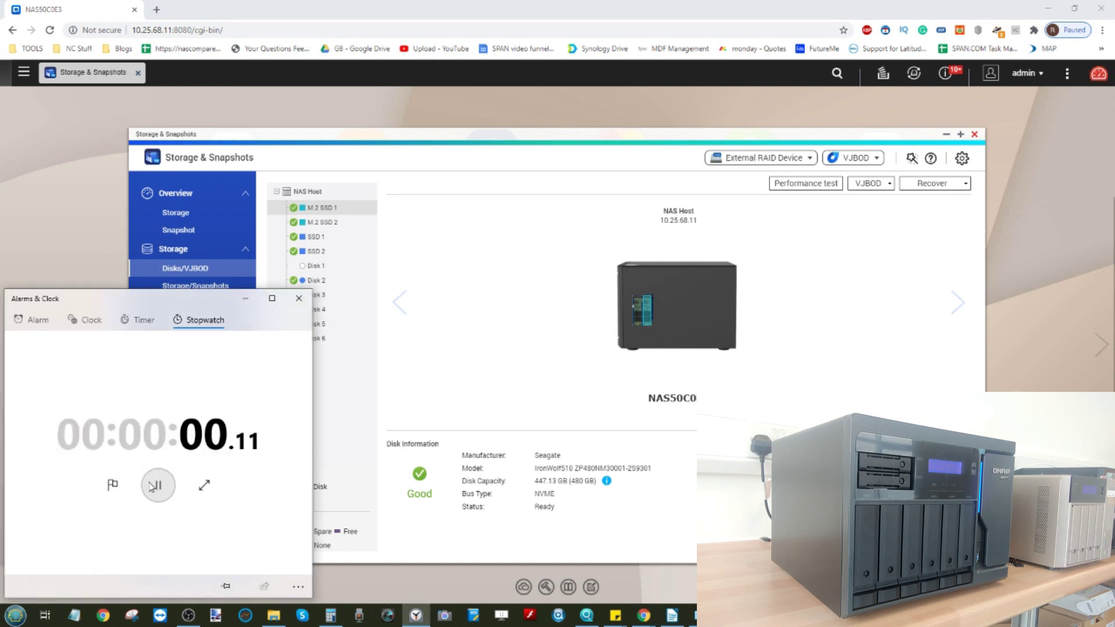
{"action": "left_click", "coordinate": [246, 300]}
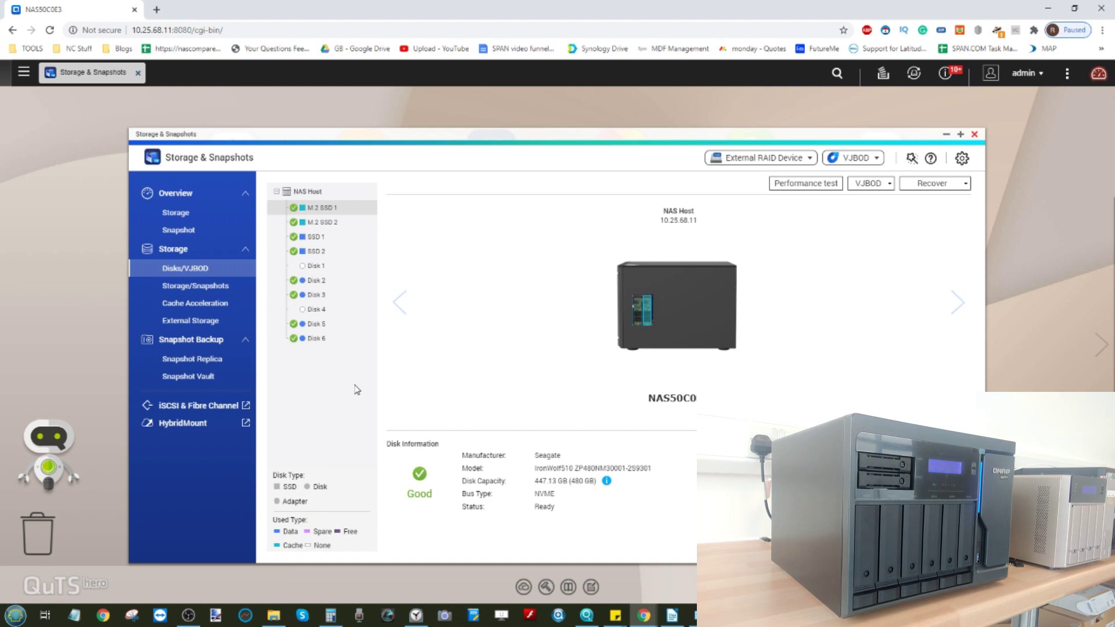
{"action": "left_click", "coordinate": [218, 285]}
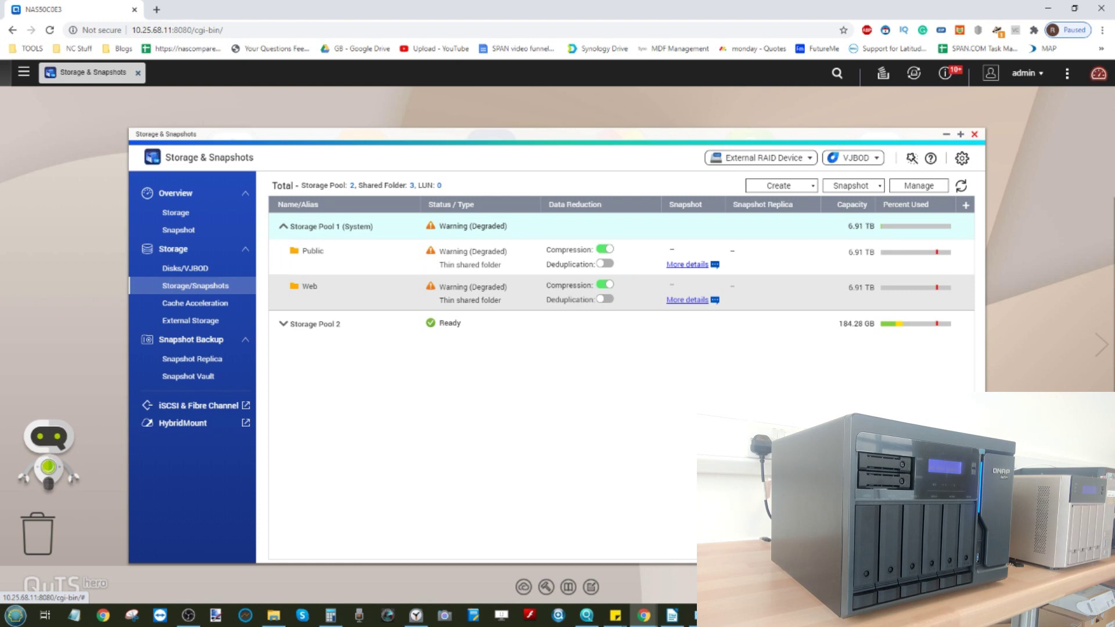
{"action": "left_click", "coordinate": [197, 271]}
{"action": "mouse_move", "coordinate": [301, 283]}
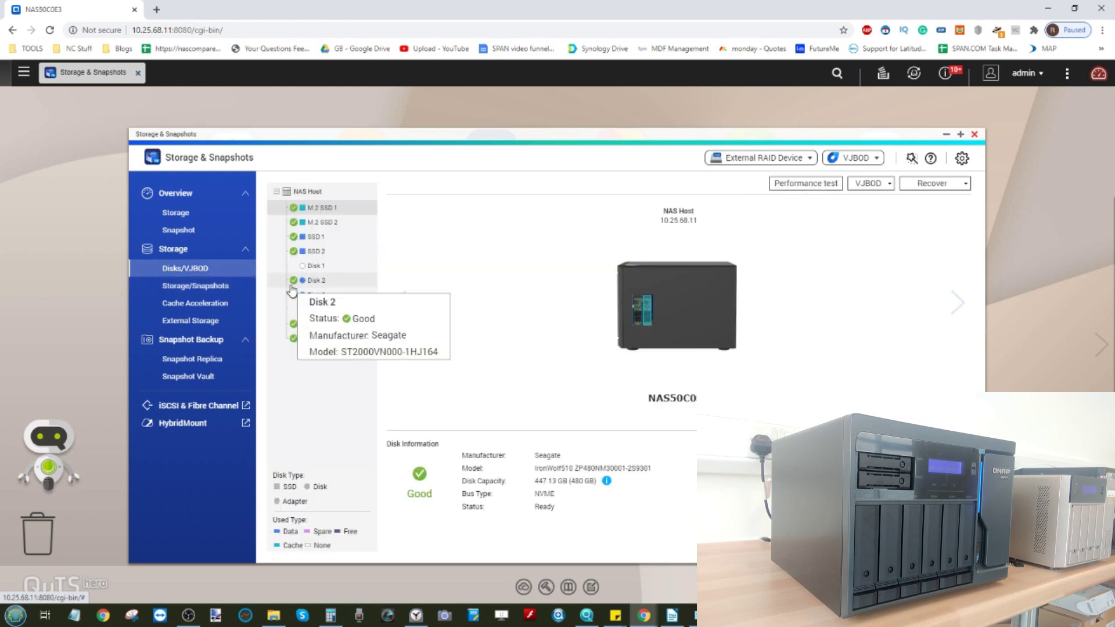
{"action": "mouse_move", "coordinate": [315, 316]}
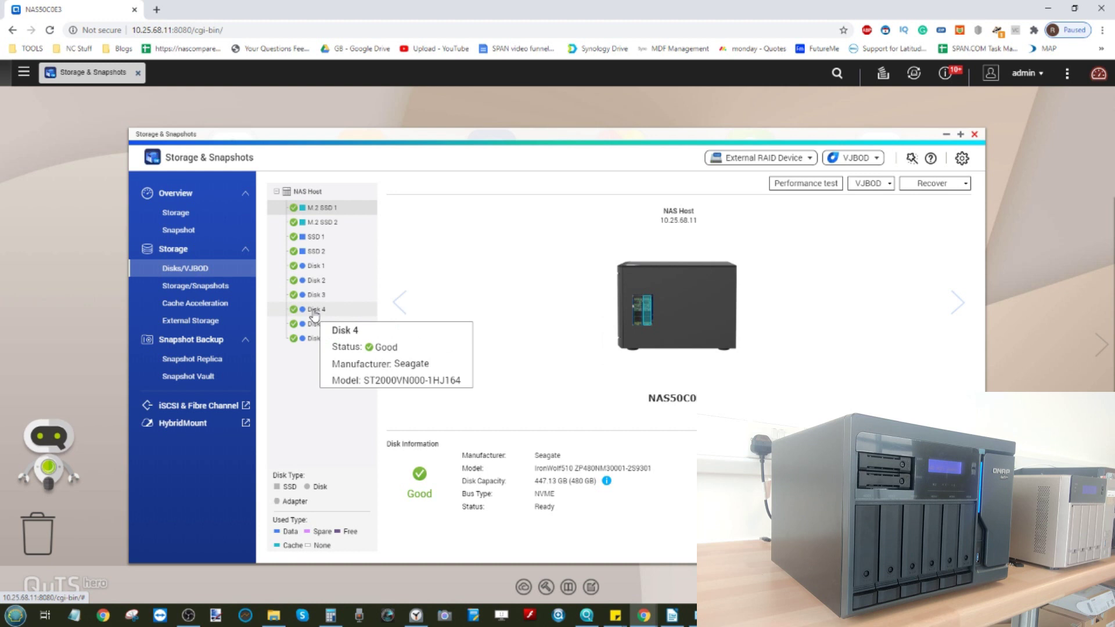
{"action": "left_click", "coordinate": [208, 290]}
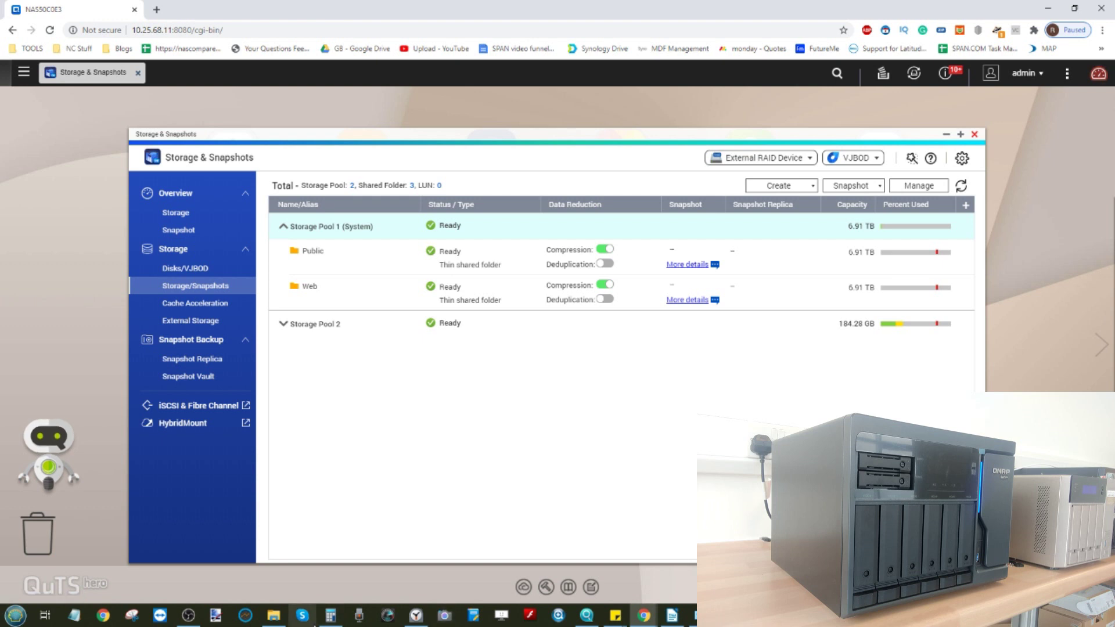
{"action": "left_click", "coordinate": [415, 614]}
Stop the stopwatch at 32.61 seconds and view RAID Group 1: 10.72 TB RAID 6 across Disks 1–6
{"action": "left_click", "coordinate": [157, 482]}
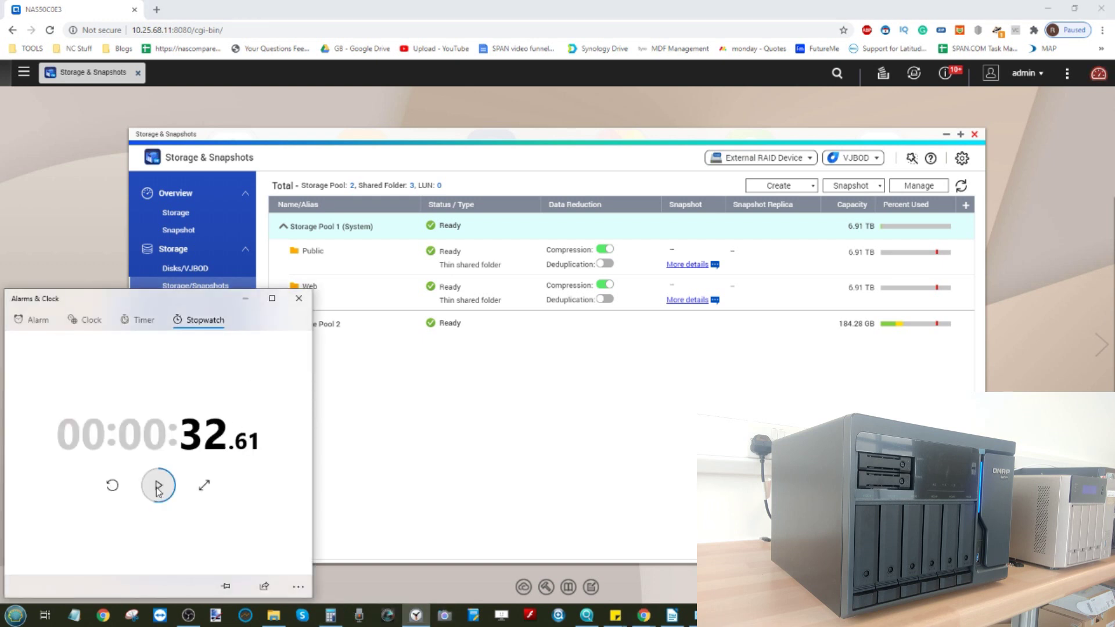
{"action": "left_click", "coordinate": [475, 335]}
{"action": "left_click", "coordinate": [207, 272]}
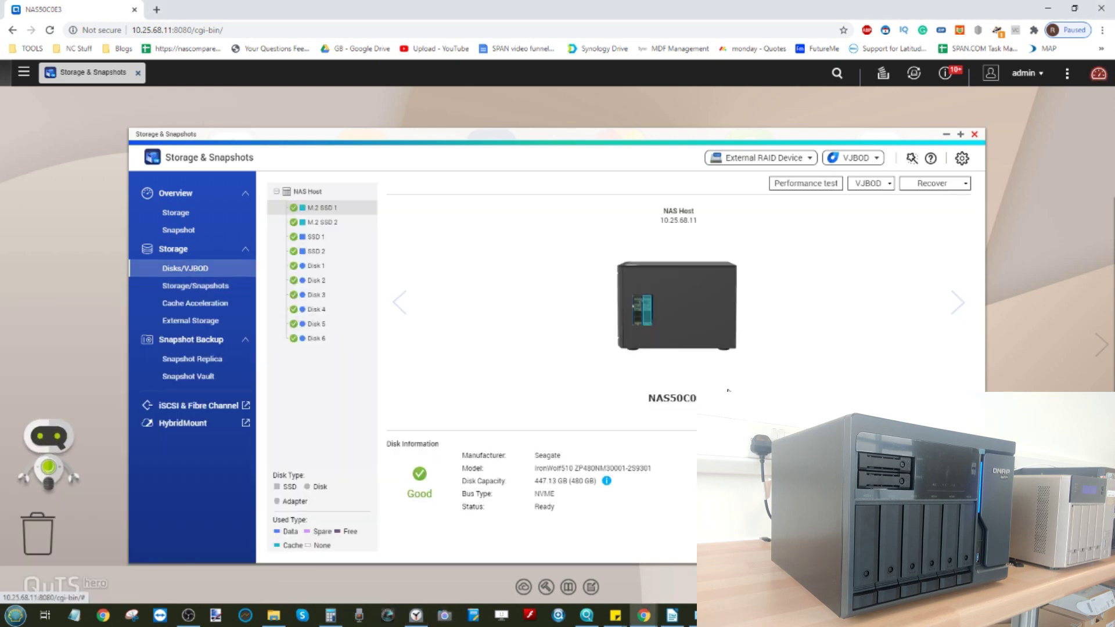
{"action": "left_click", "coordinate": [315, 236]}
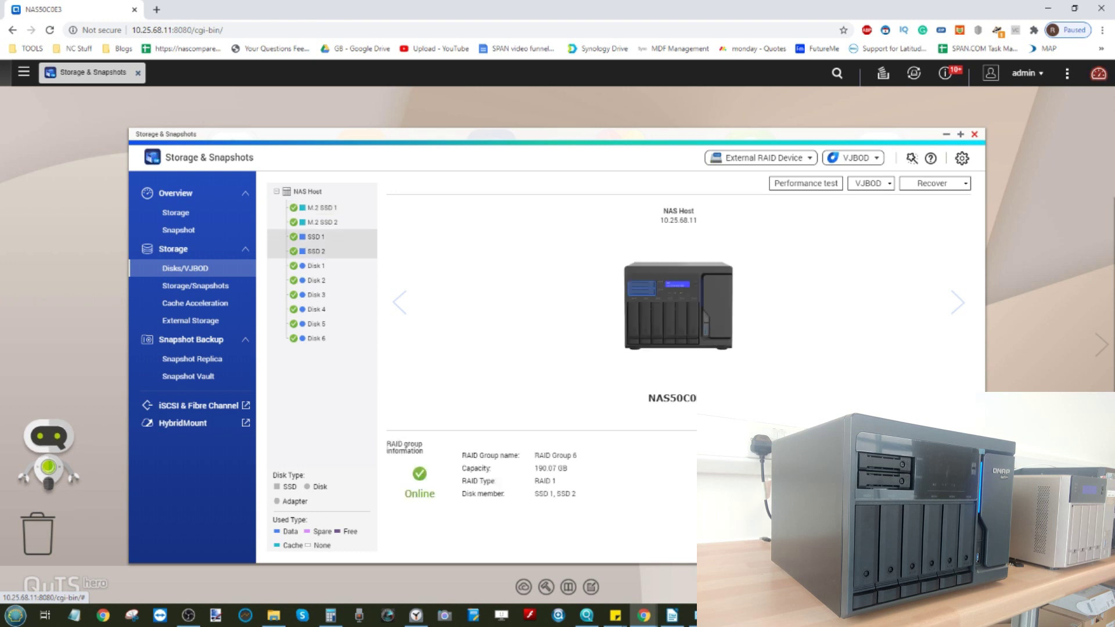
{"action": "left_click", "coordinate": [657, 325]}
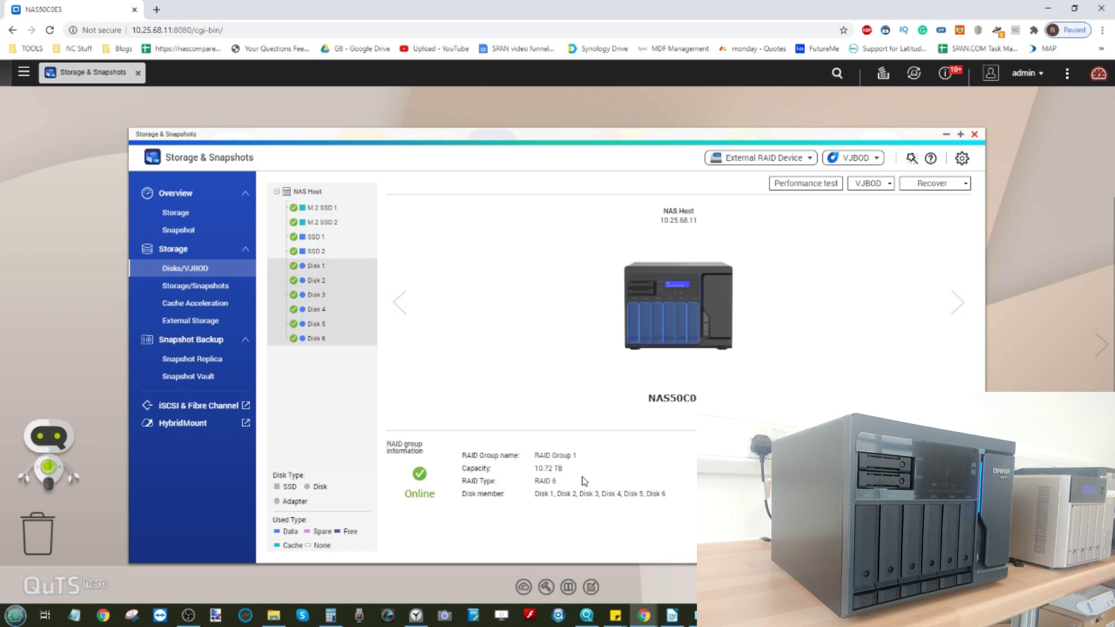